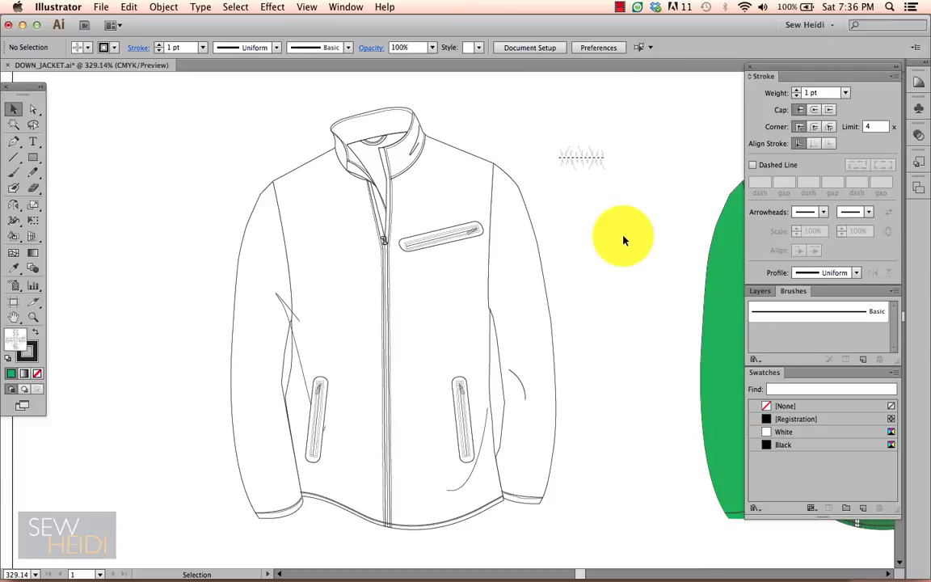
- Zoom in on the small stitch sample and select all of its artwork
key("z")
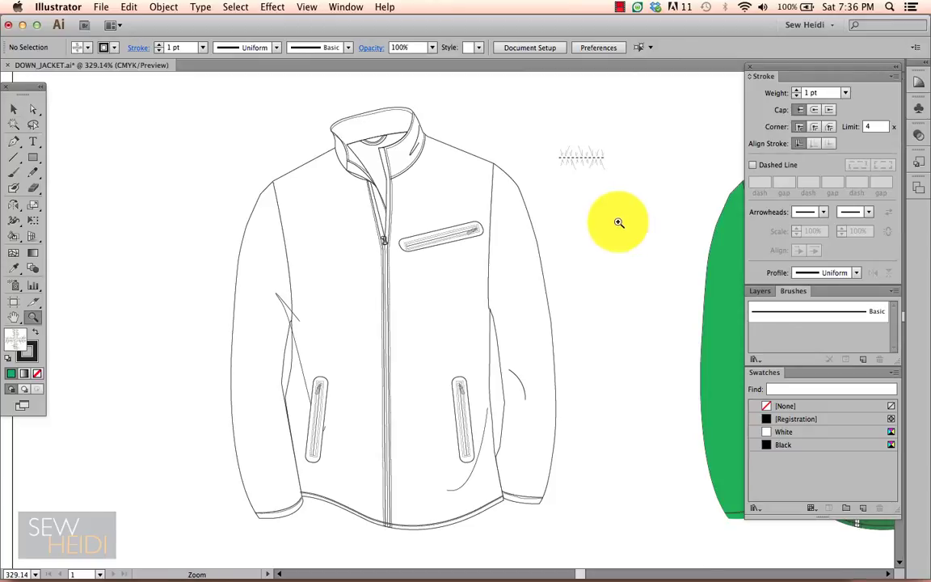
left_click_drag(547, 133, 620, 187)
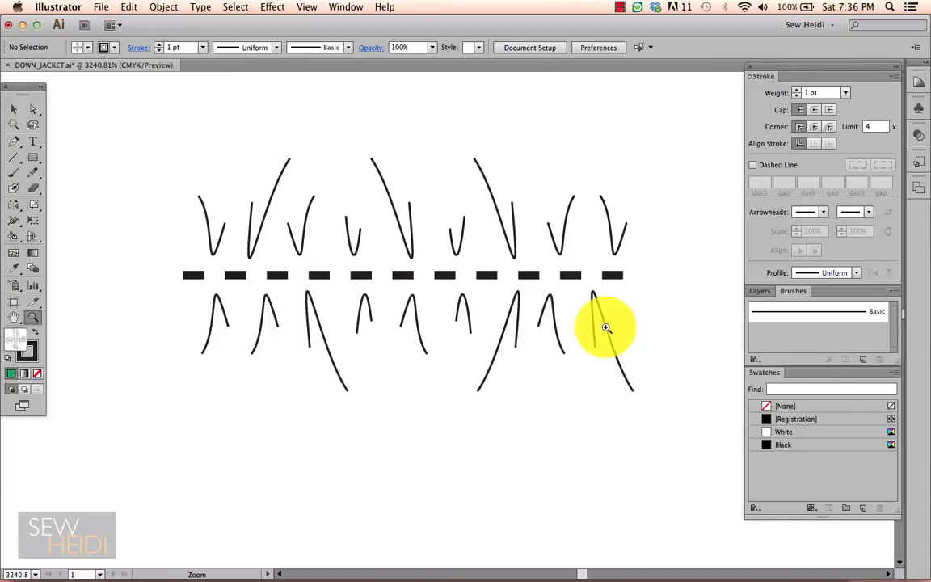
key("v")
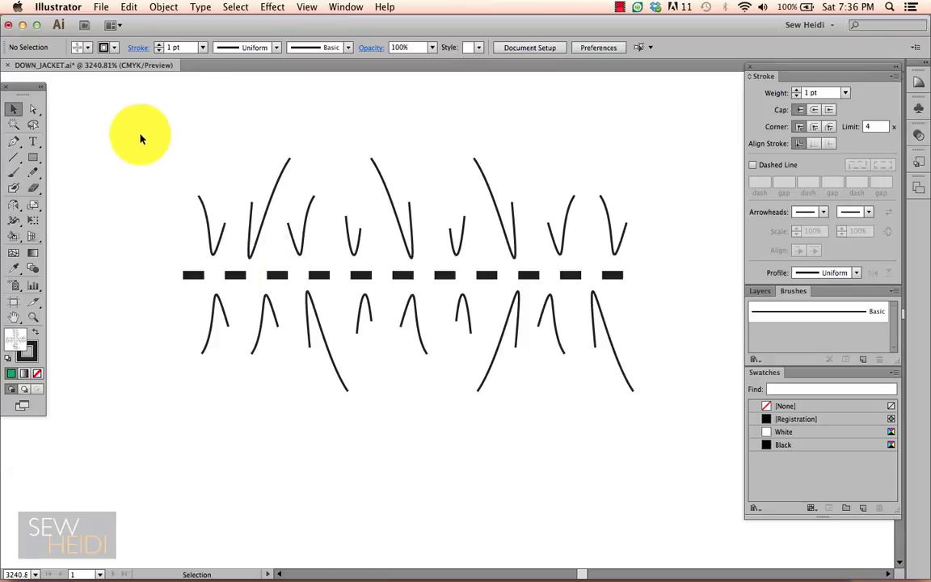
left_click_drag(140, 139, 664, 467)
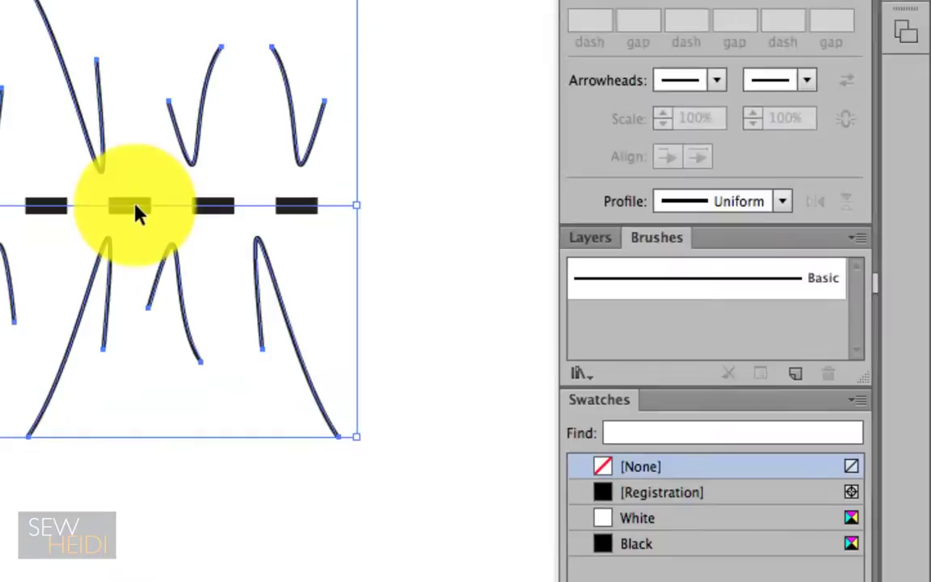
- Save the selected stitch art as a pattern brush named QUILTED BRUSH
mouse_move(134, 212)
left_mouse_down()
mouse_move(473, 305)
mouse_move(685, 333)
left_mouse_up()
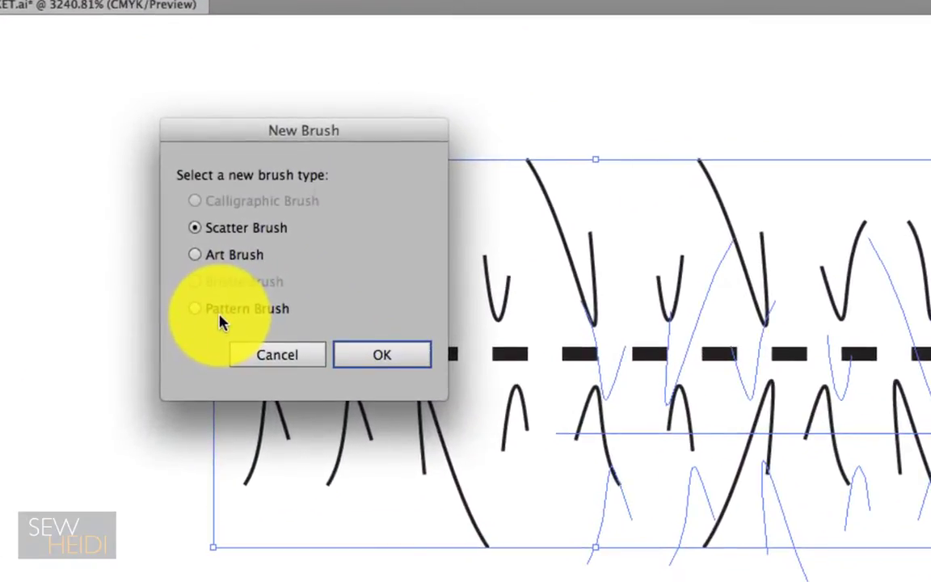
left_click(12, 231)
left_click(388, 362)
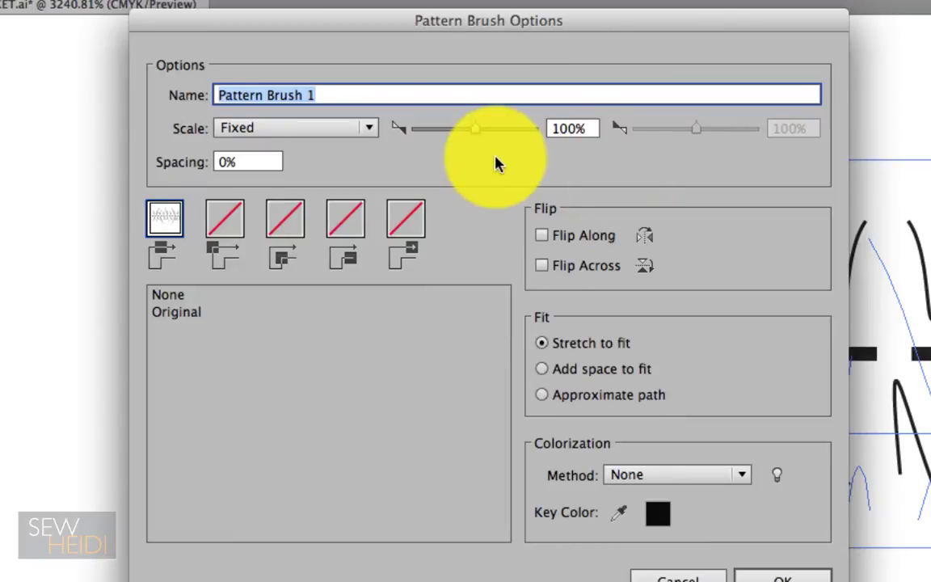
type("QUILTED BR")
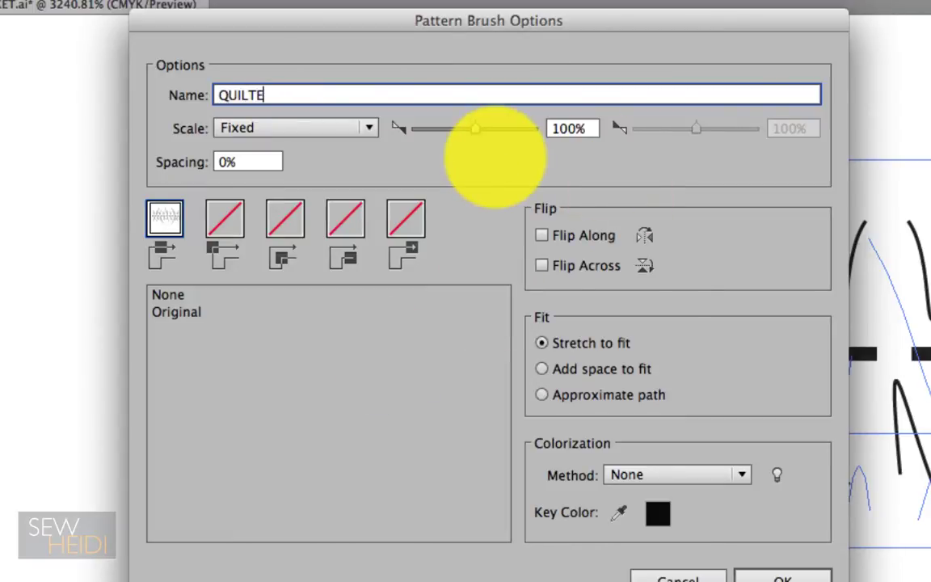
type("USH")
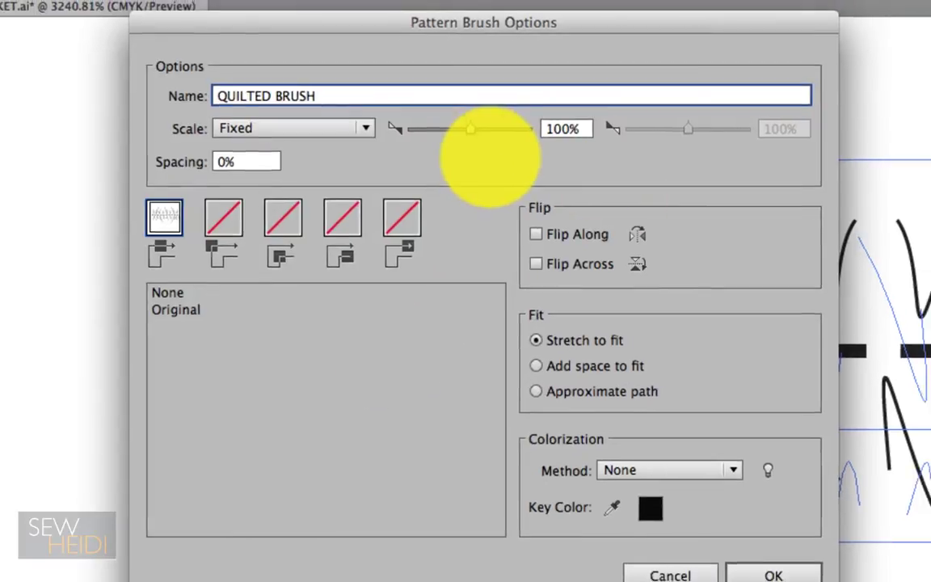
key("Return")
left_click(459, 480)
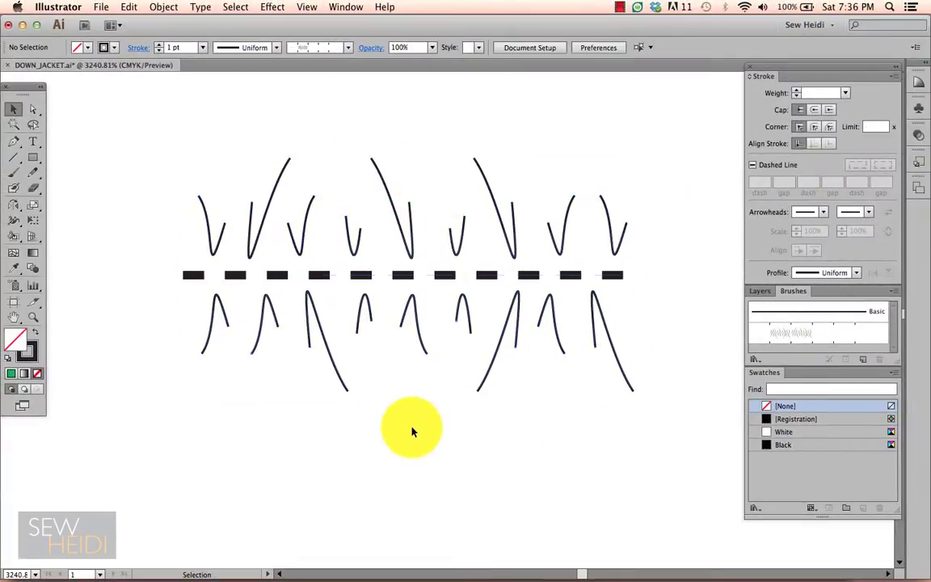
- Draw a straight line across the left chest to the zipper and apply QUILTED BRUSH
key("super+minus")
key("super+minus")
key("super+minus")
key("super+minus")
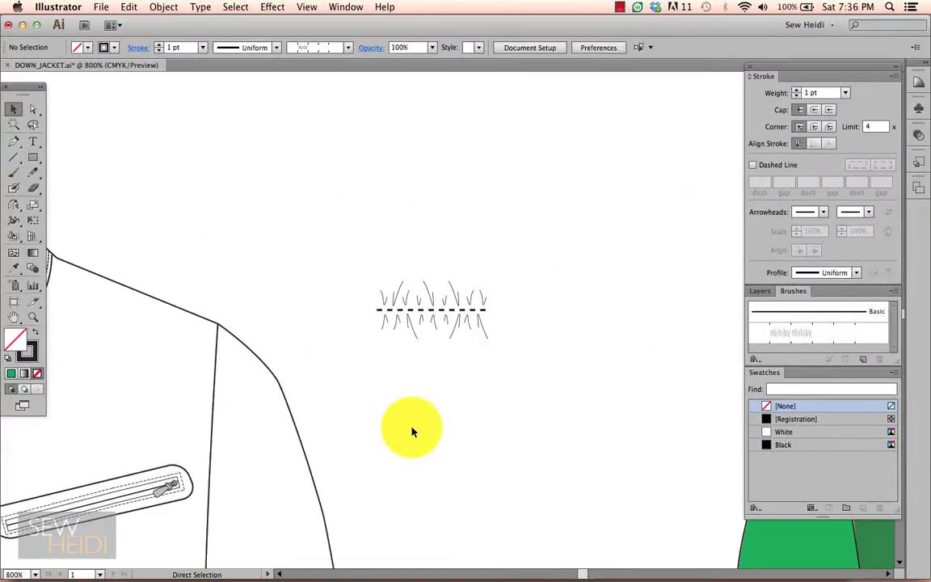
left_click_drag(577, 360, 763, 222)
key("super+minus")
key("super+minus")
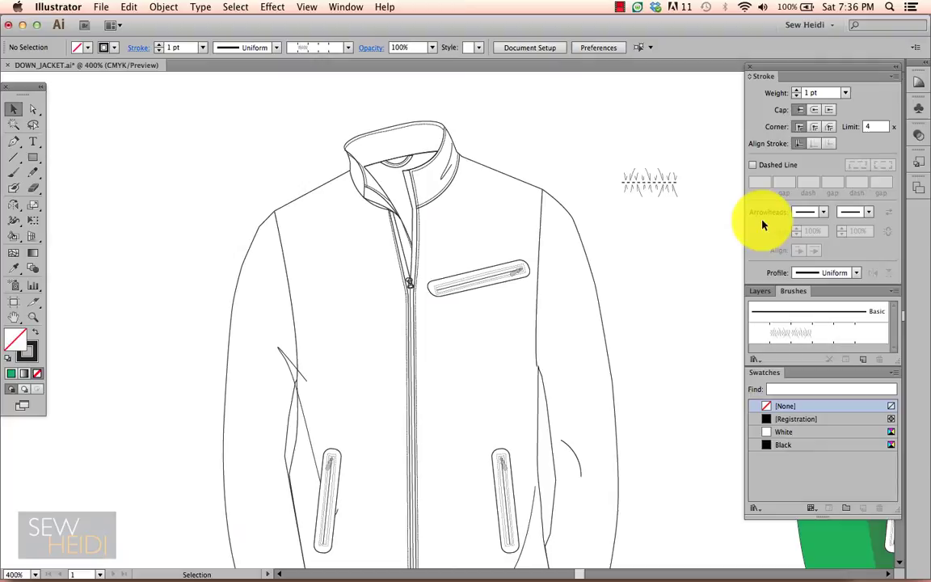
key("p")
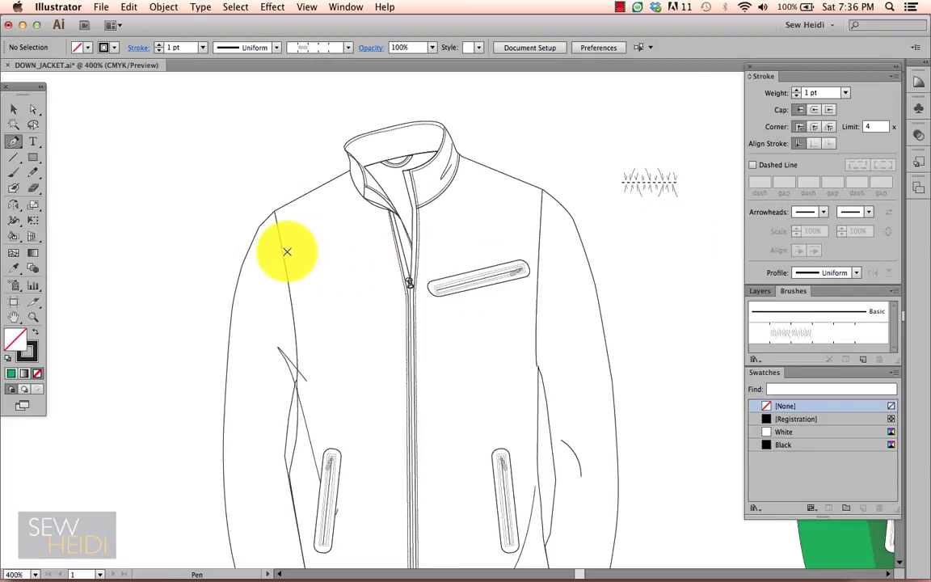
left_click(284, 251)
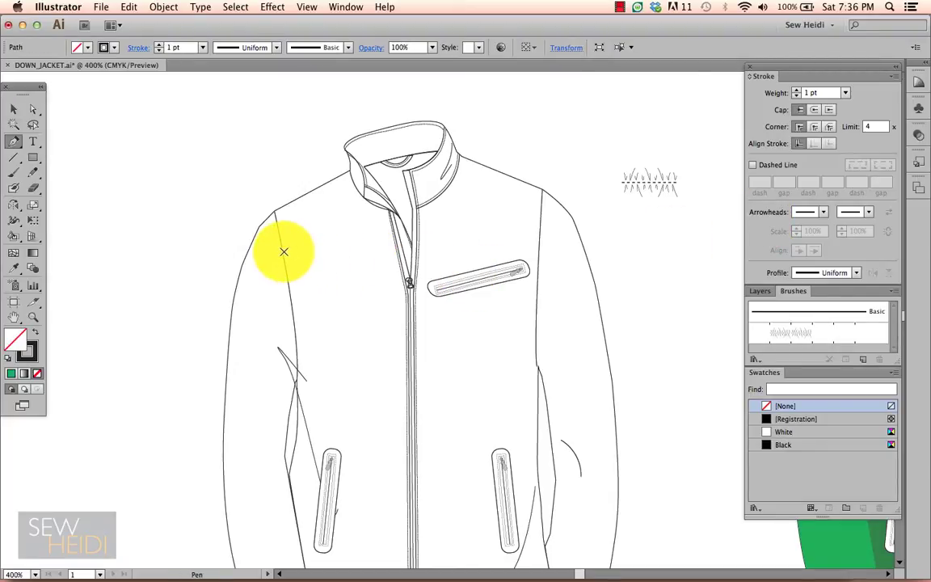
left_click(396, 251)
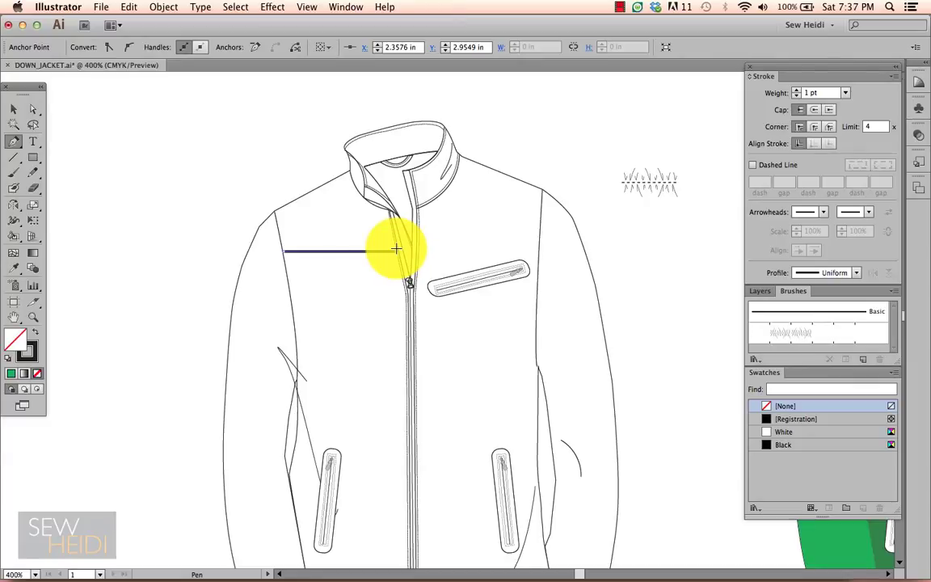
left_click(795, 337)
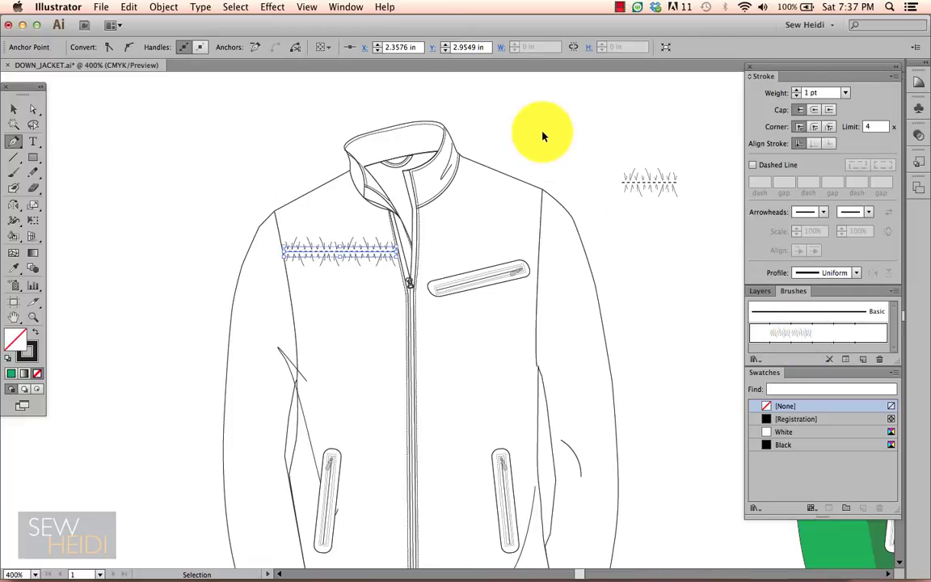
left_click(487, 118, "super")
- Draw the matching right-chest line from the zipper to the seam with QUILTED BRUSH
left_click(416, 253)
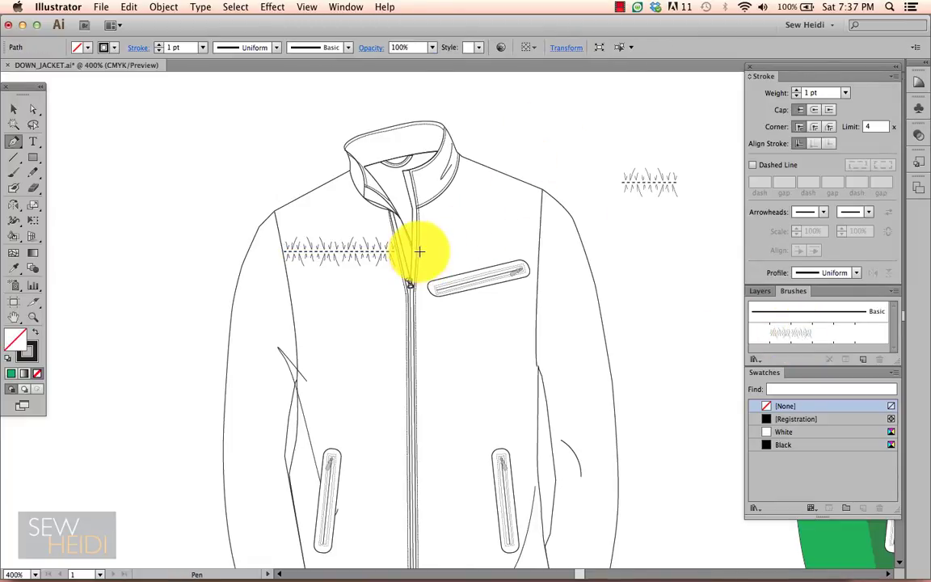
left_click(539, 253)
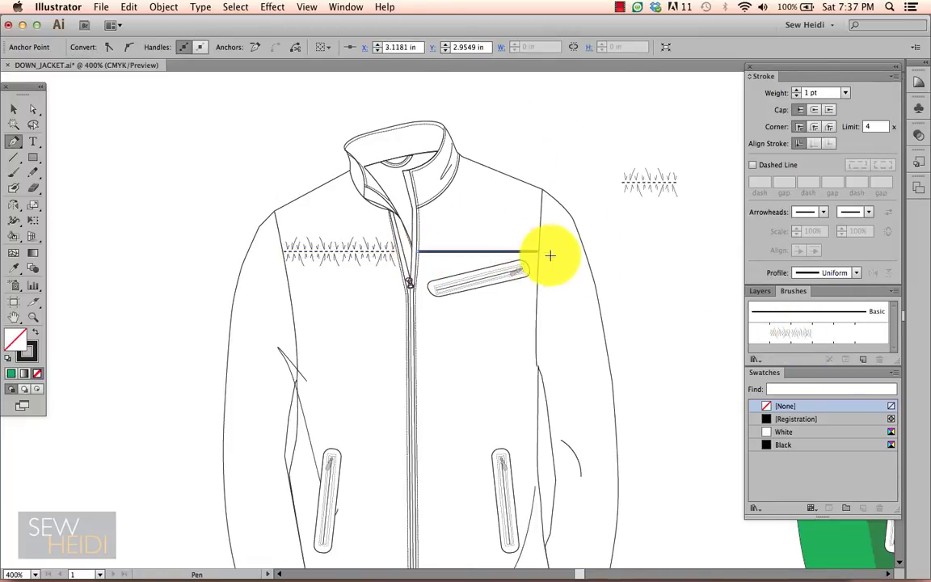
left_click(787, 333)
left_click(507, 119, "super")
key("v")
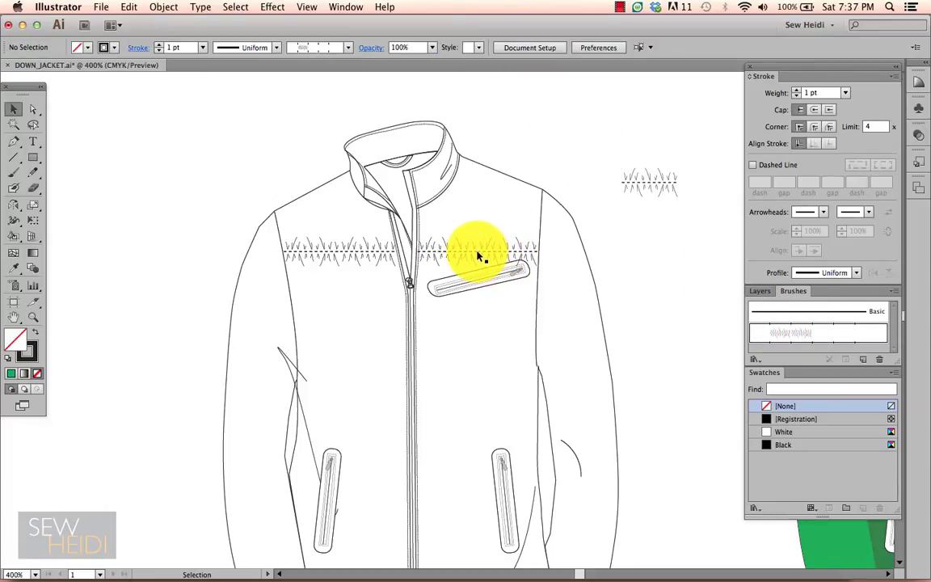
- Set the left chest quilting line's stroke weight to 0.5 pt, then select the right line
key("z")
left_click_drag(226, 144, 661, 375)
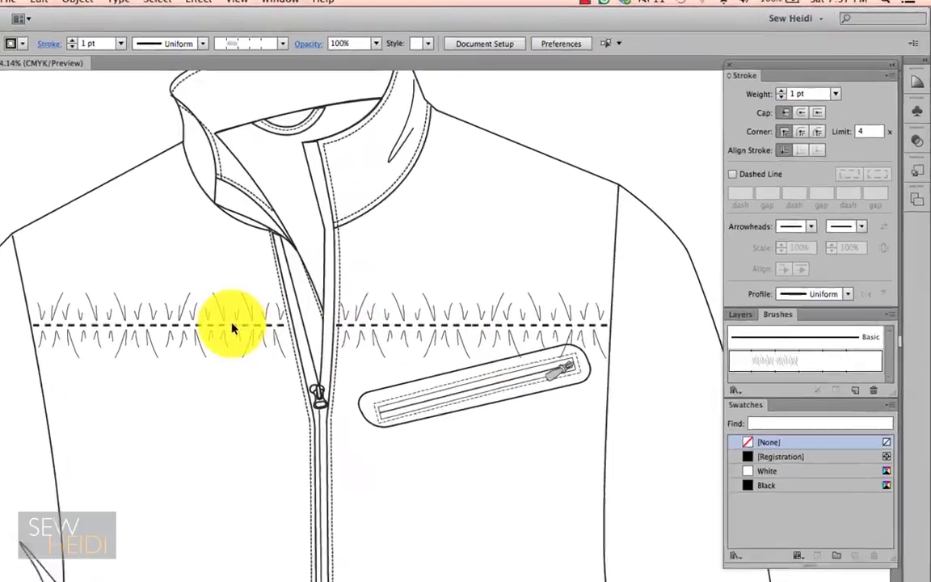
left_click(617, 188, "super")
left_click(687, 166, "super")
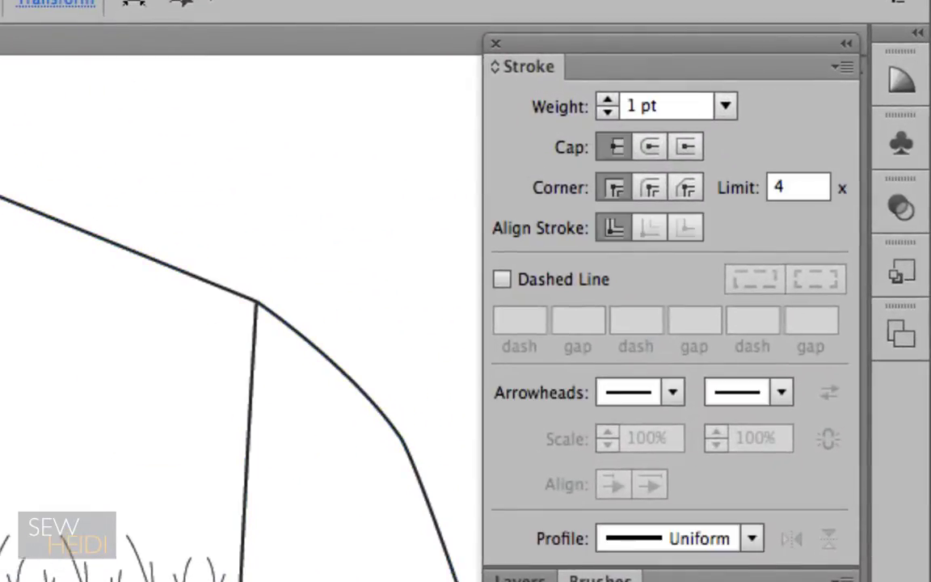
left_click(696, 108)
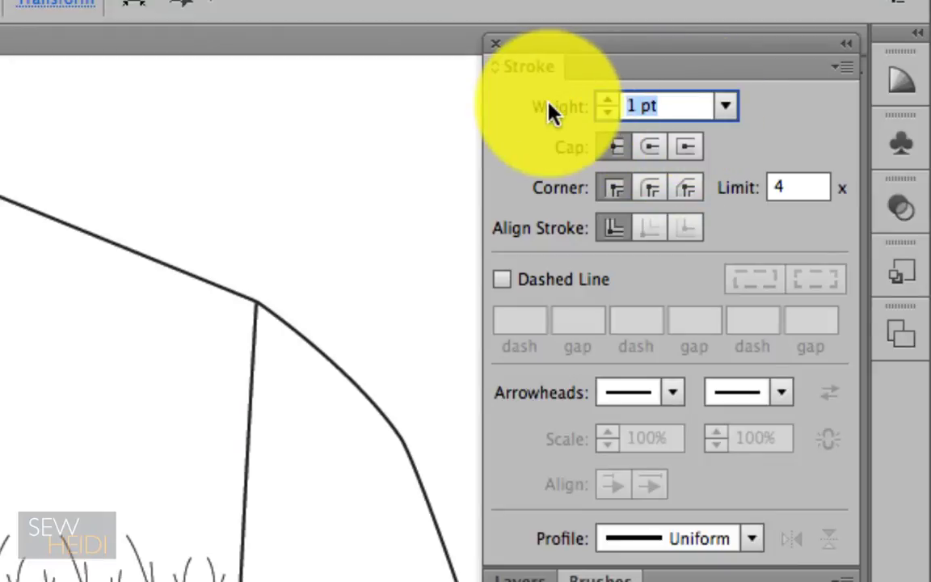
type(".5")
key("Return")
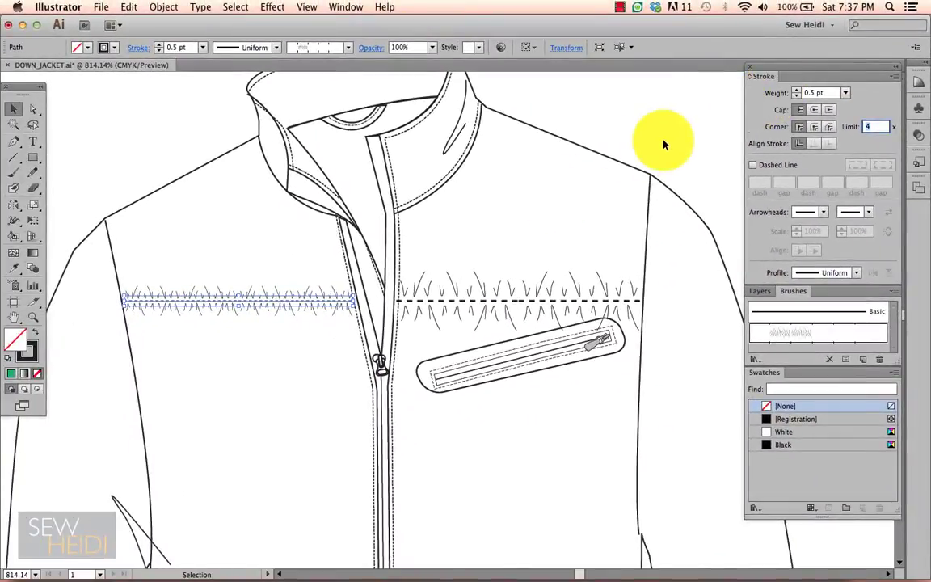
left_click(586, 303)
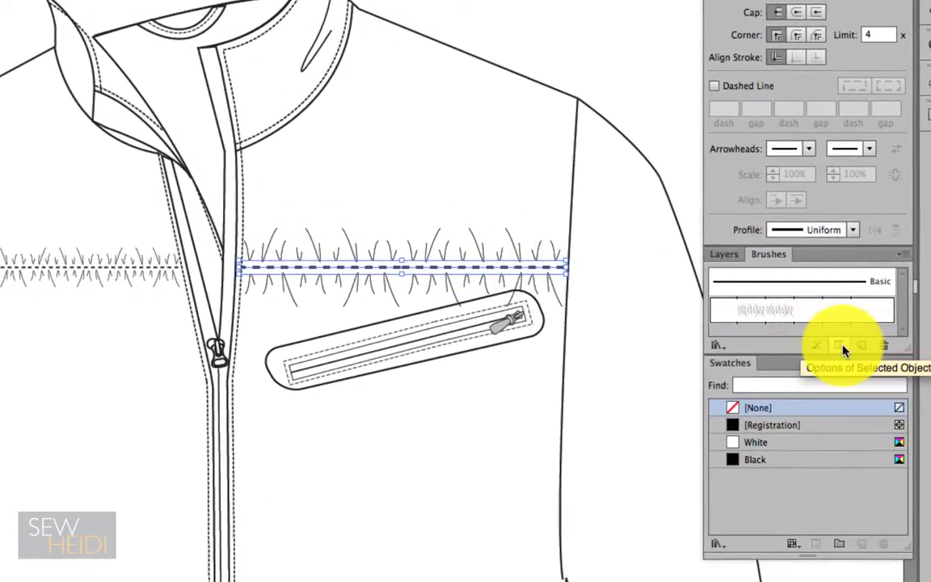
- Set the right chest line's pattern brush scale to 25% in its stroke options
left_click(841, 347)
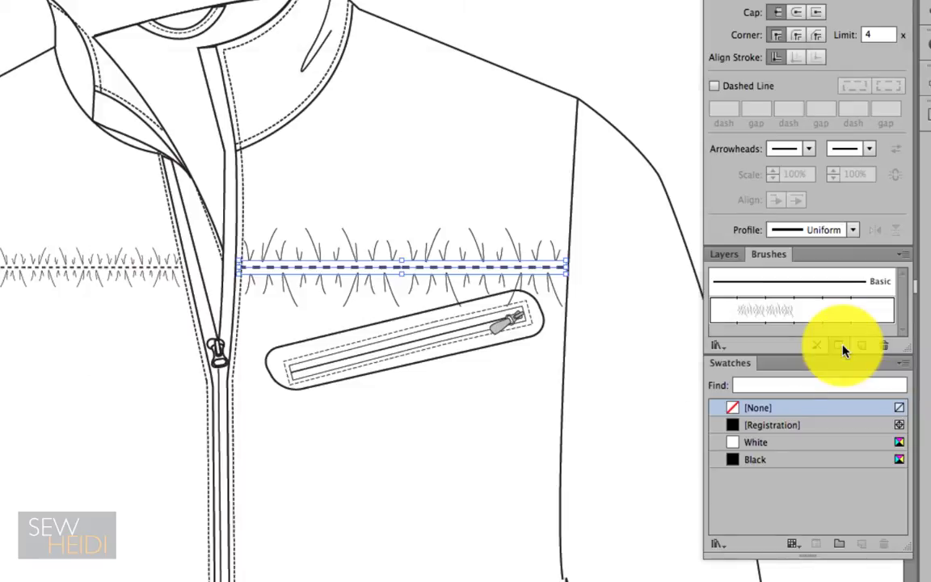
mouse_move(424, 74)
left_mouse_down()
mouse_move(306, 206)
mouse_move(303, 307)
left_mouse_up()
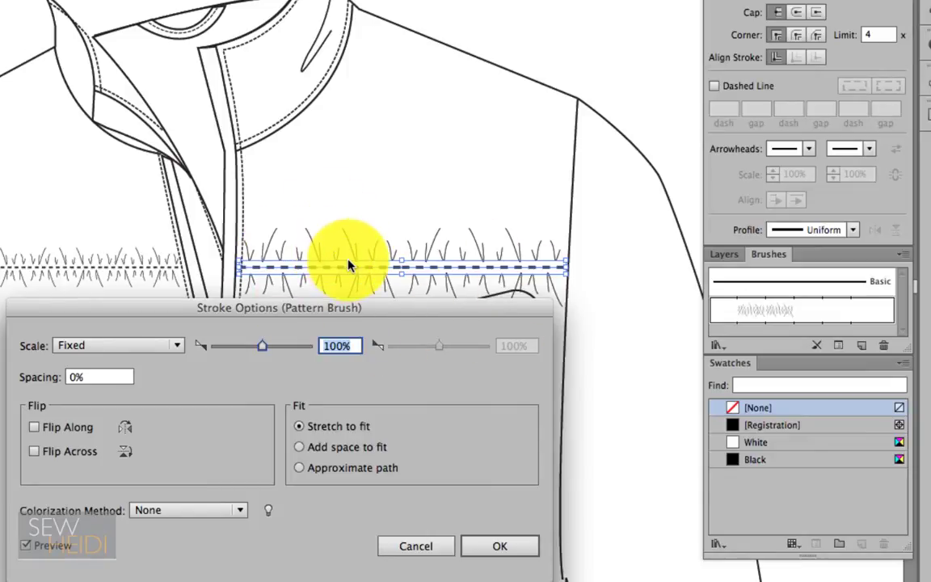
double_click(353, 346)
type("50")
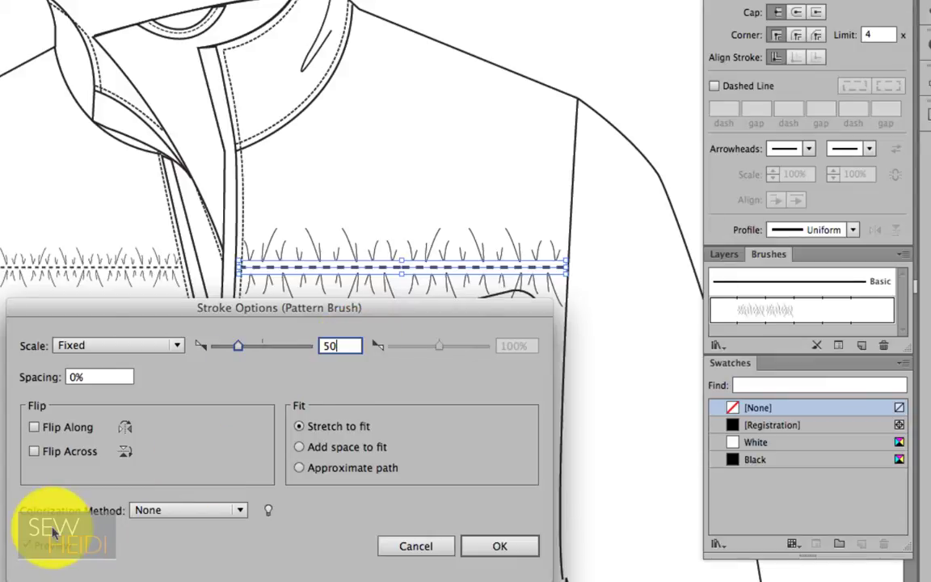
key("Tab")
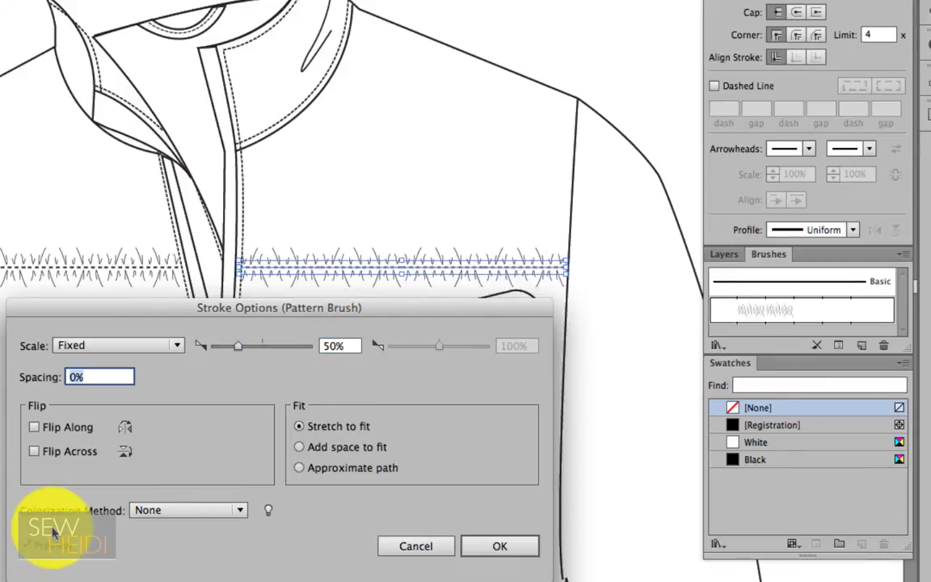
double_click(353, 346)
type("25")
key("Tab")
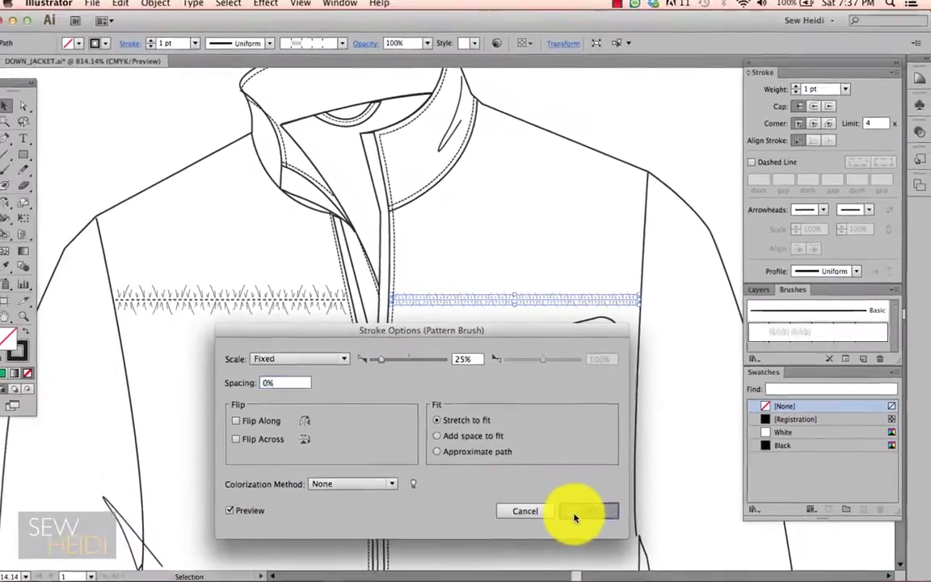
left_click(575, 512)
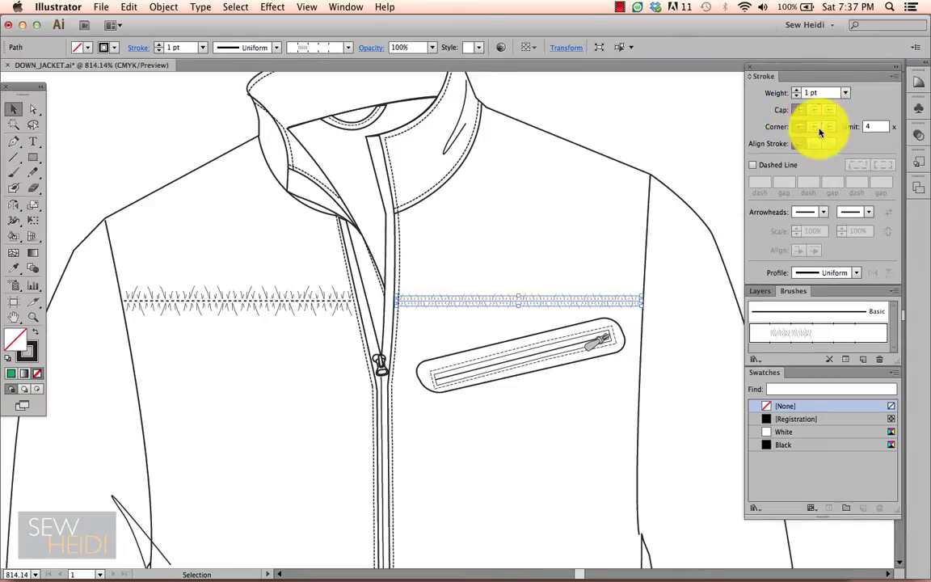
left_click(700, 143)
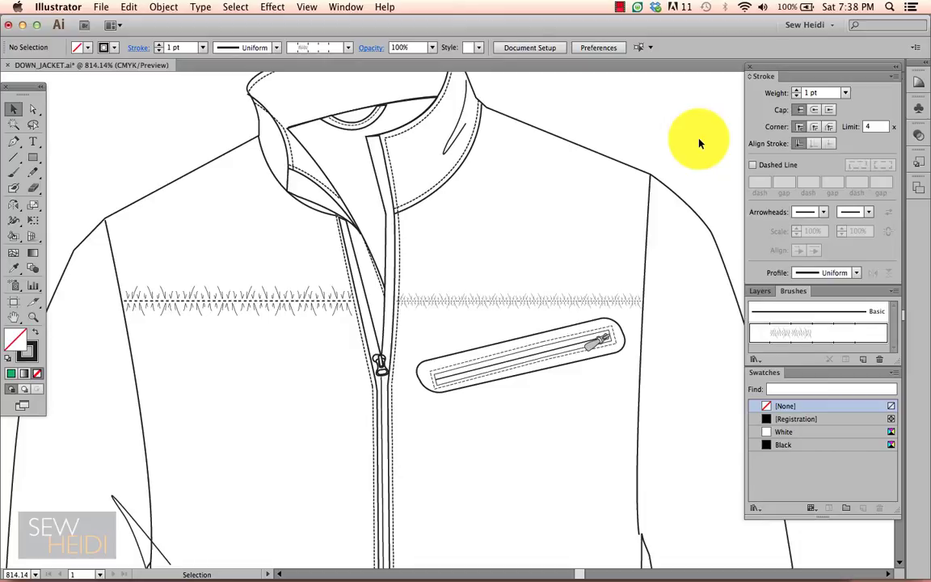
- Zoom onto the crosshair stitch sample beside the green jacket, select it and drag it toward Swatches
key("super+minus")
key("super+minus")
key("super+minus")
key("super+minus")
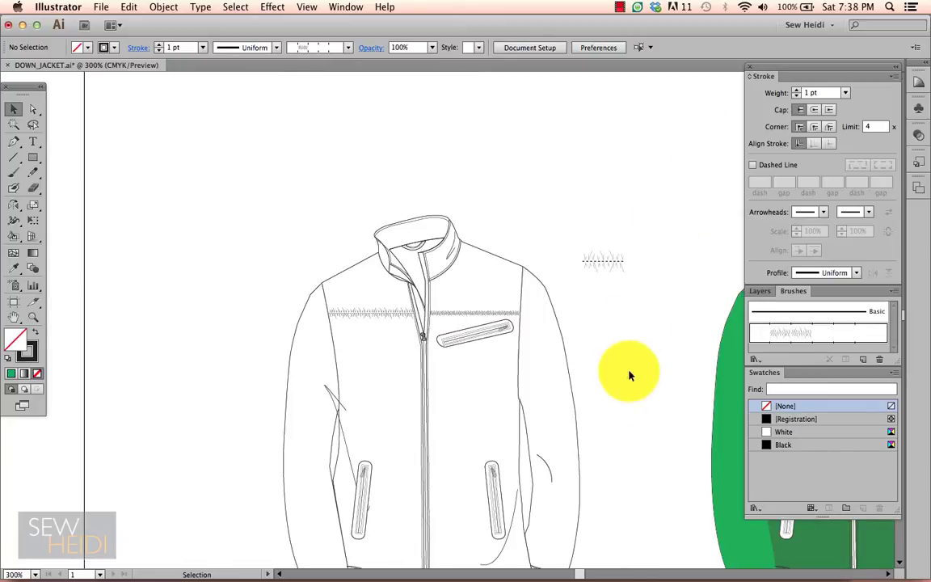
left_click_drag(665, 405, 407, 362)
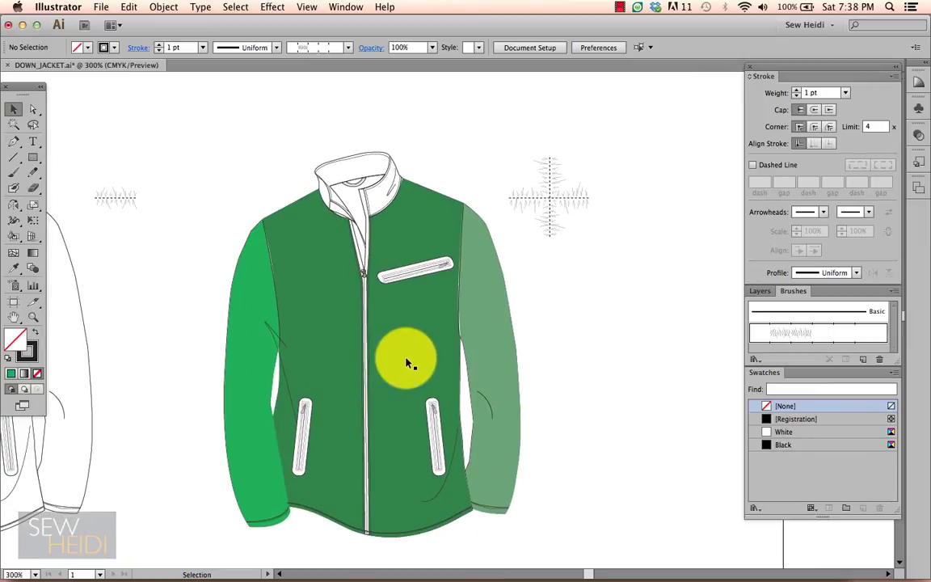
key("z")
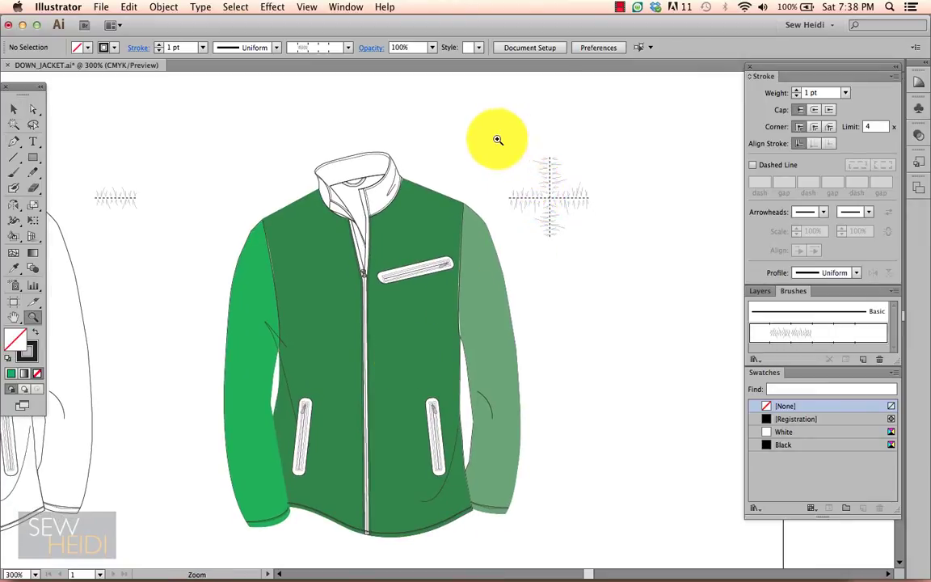
left_click_drag(498, 139, 623, 300)
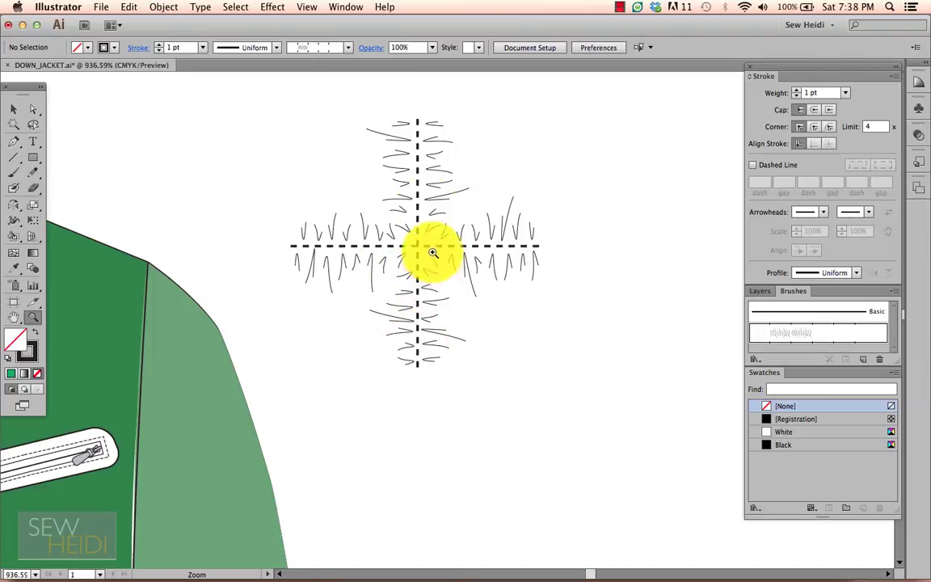
key("v")
mouse_move(275, 99)
left_mouse_down()
mouse_move(519, 312)
mouse_move(573, 428)
left_mouse_up()
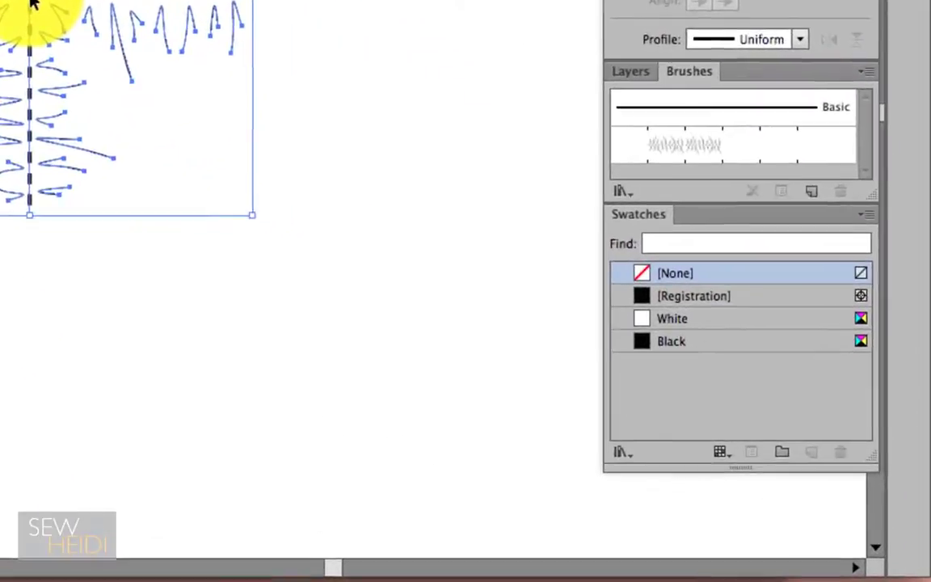
mouse_move(369, 219)
left_mouse_down()
mouse_move(603, 340)
mouse_move(770, 457)
mouse_move(790, 456)
left_mouse_up()
- Drop the stitch art into Swatches and rename New Pattern Swatch 9 to QUILTED
left_click_drag(688, 367, 688, 368)
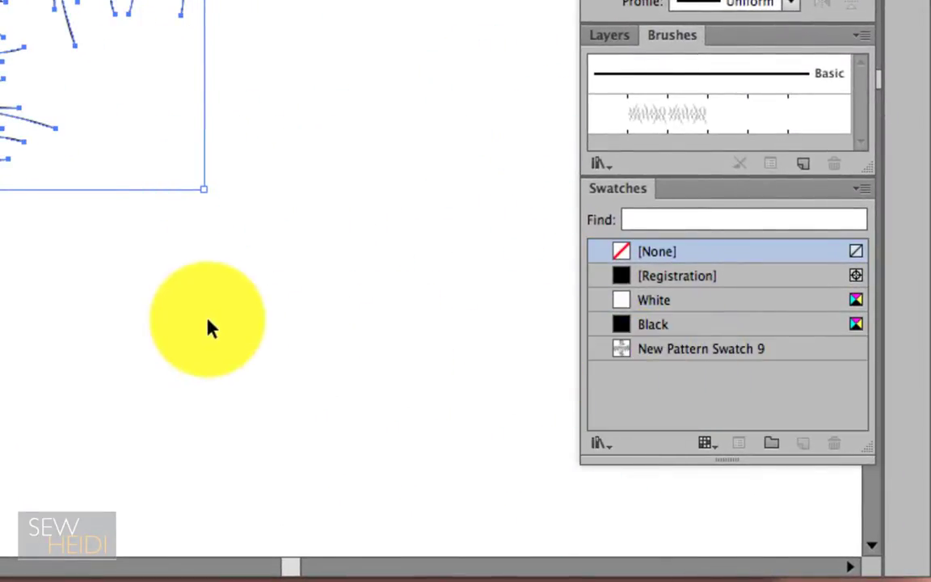
left_click(209, 327)
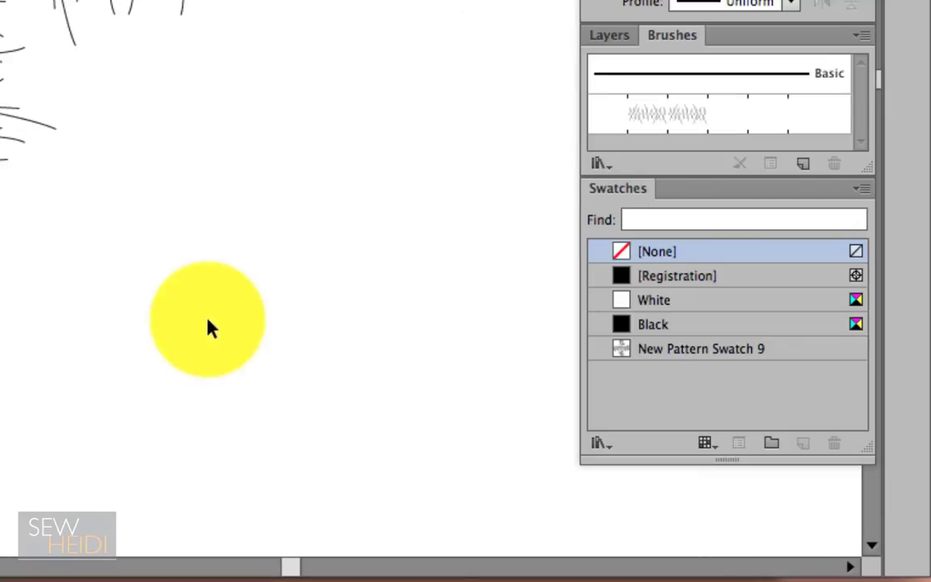
double_click(684, 347)
type("QUILTED")
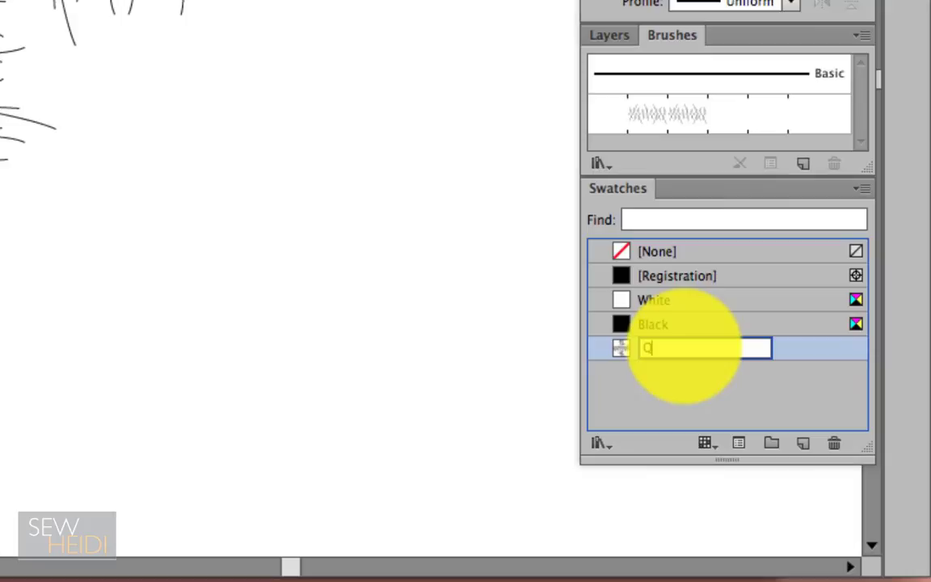
key("Return")
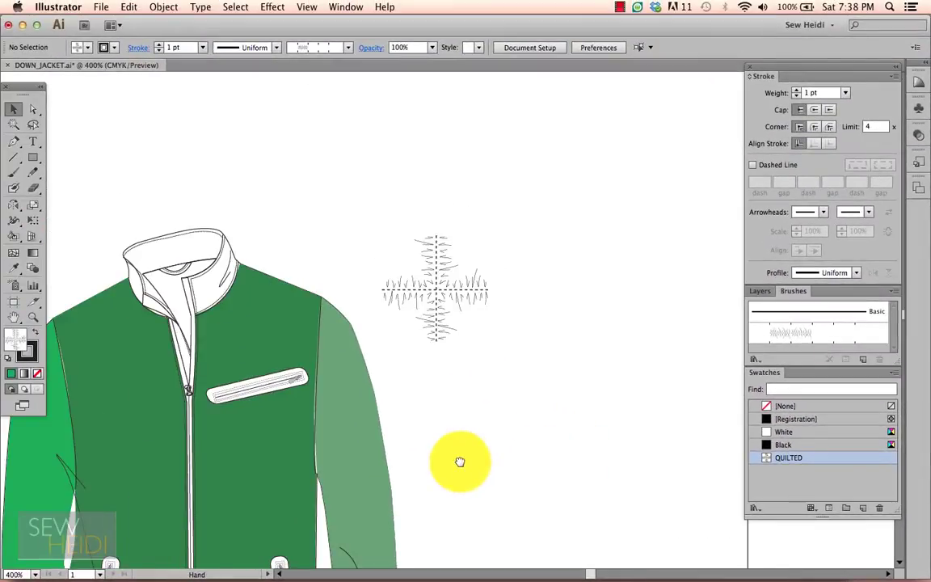
left_click_drag(457, 462, 669, 312)
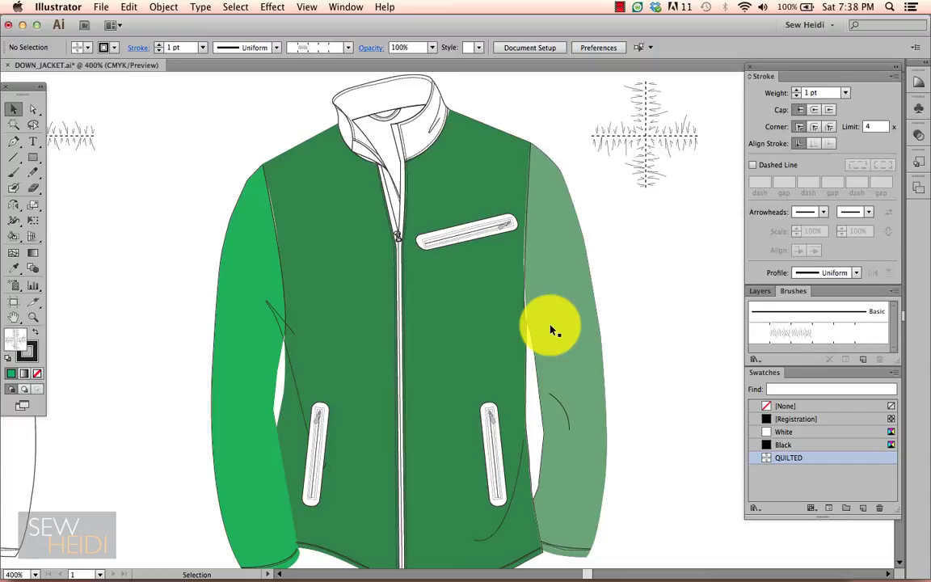
- Fill the jacket body and both sleeves with the QUILTED swatch, then select the whole jacket group
key("a")
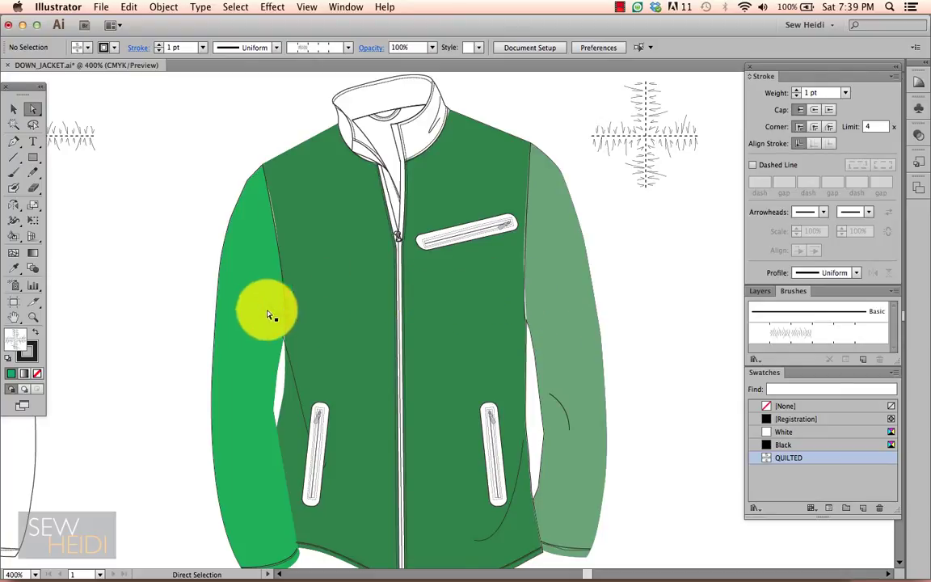
left_click(563, 300)
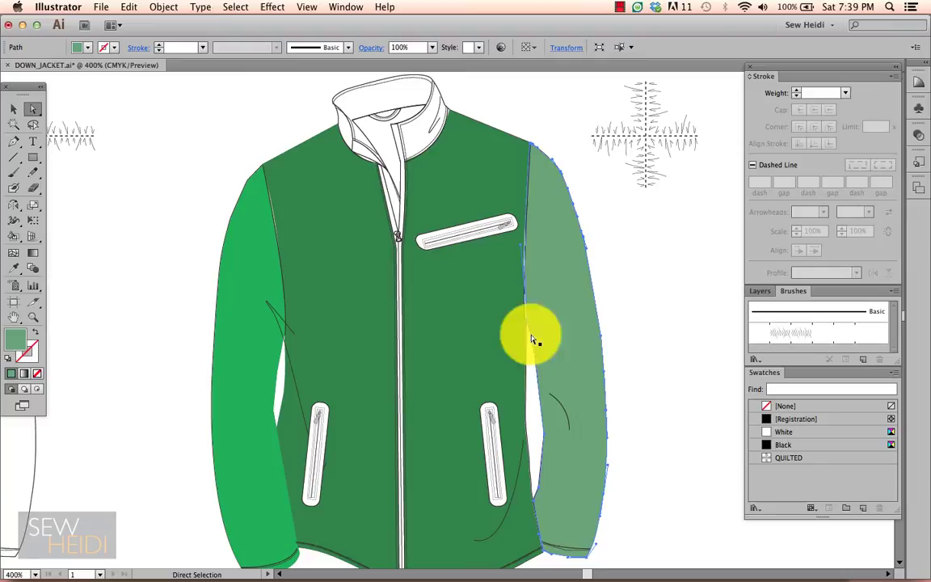
left_click(469, 316, "shift")
left_click(242, 279, "shift")
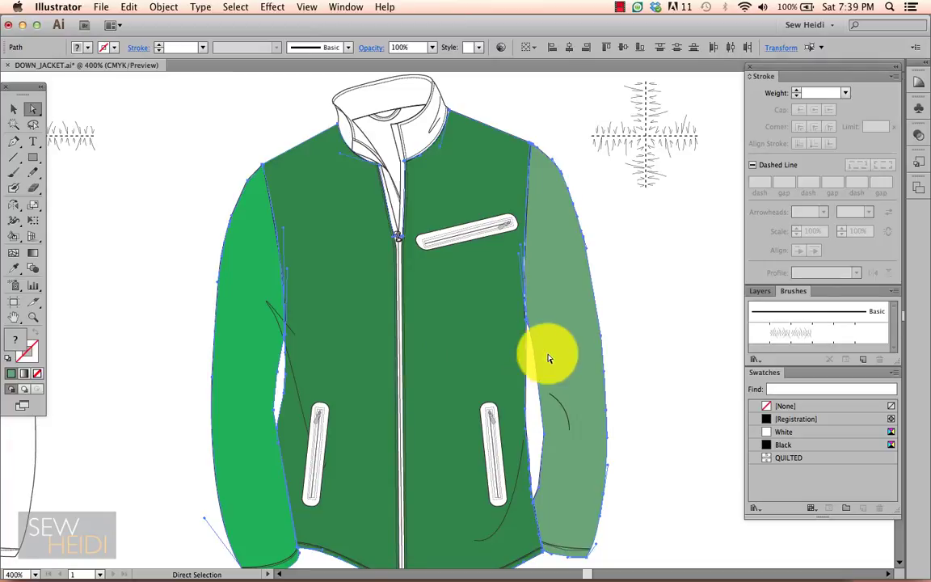
left_click(778, 459)
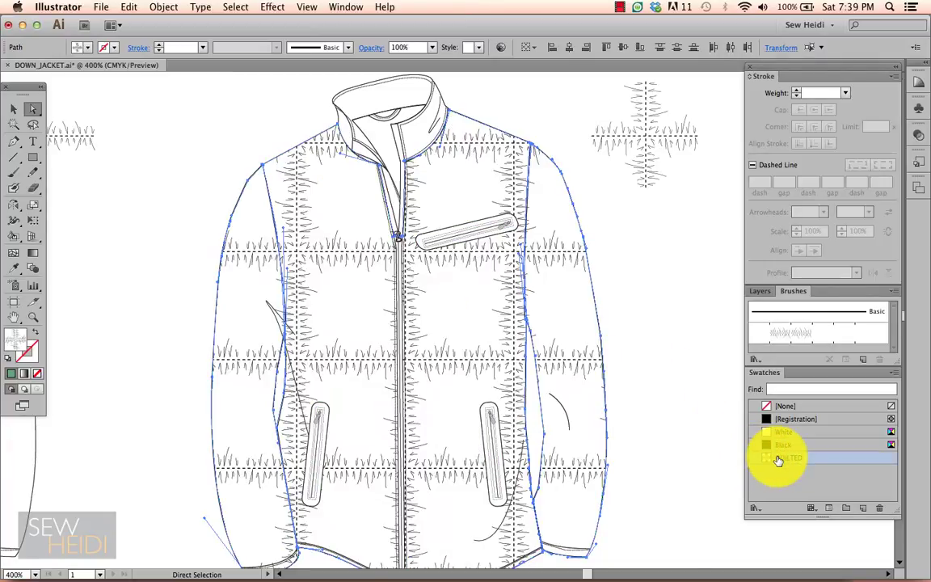
left_click(608, 215)
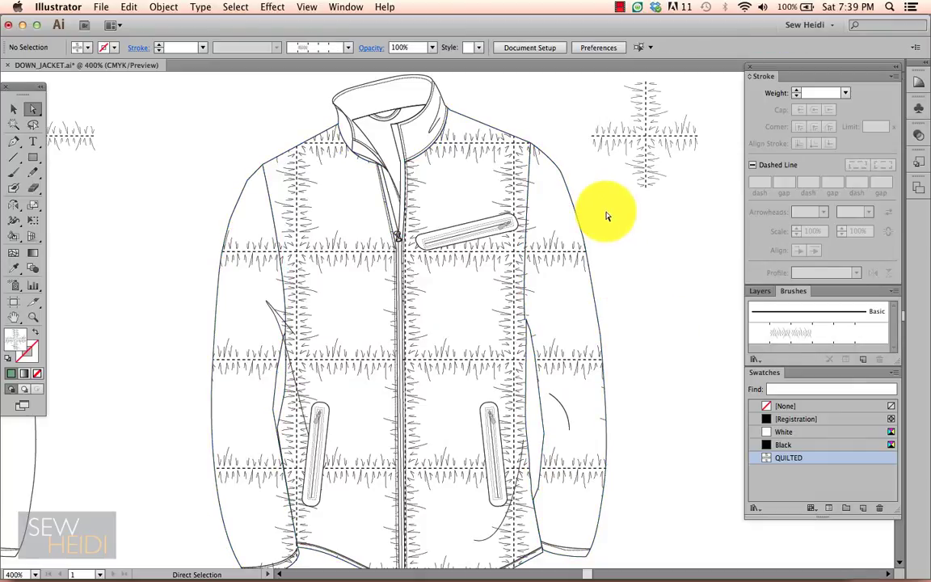
key("v")
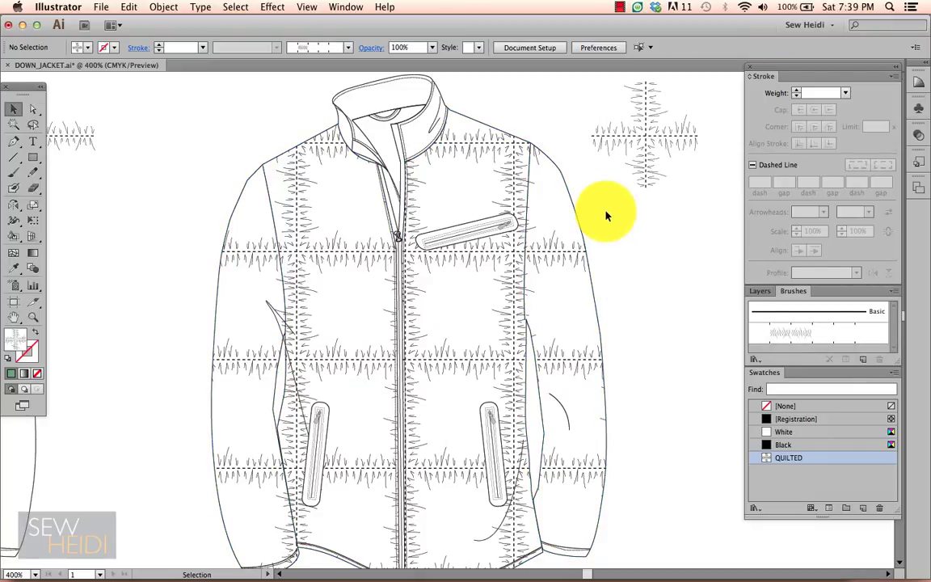
left_click(524, 254)
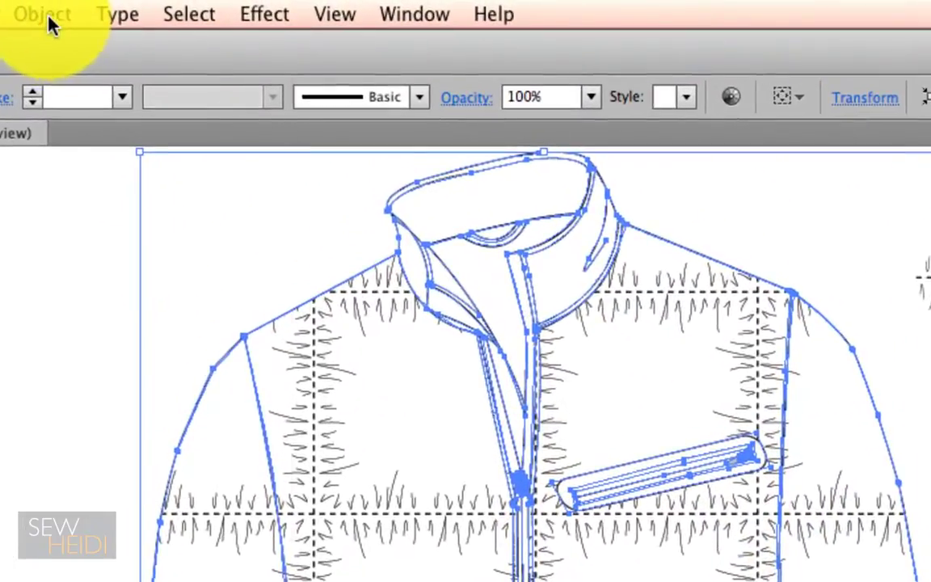
- Scale only the QUILTED pattern fill down to about 32%, with Transform Objects unchecked
left_click(48, 18)
mouse_move(47, 44)
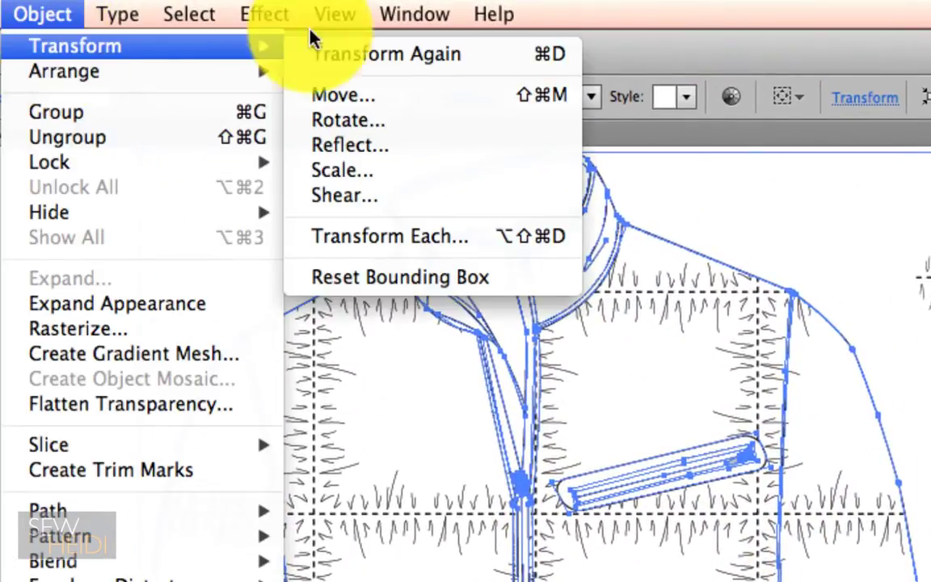
left_click(364, 179)
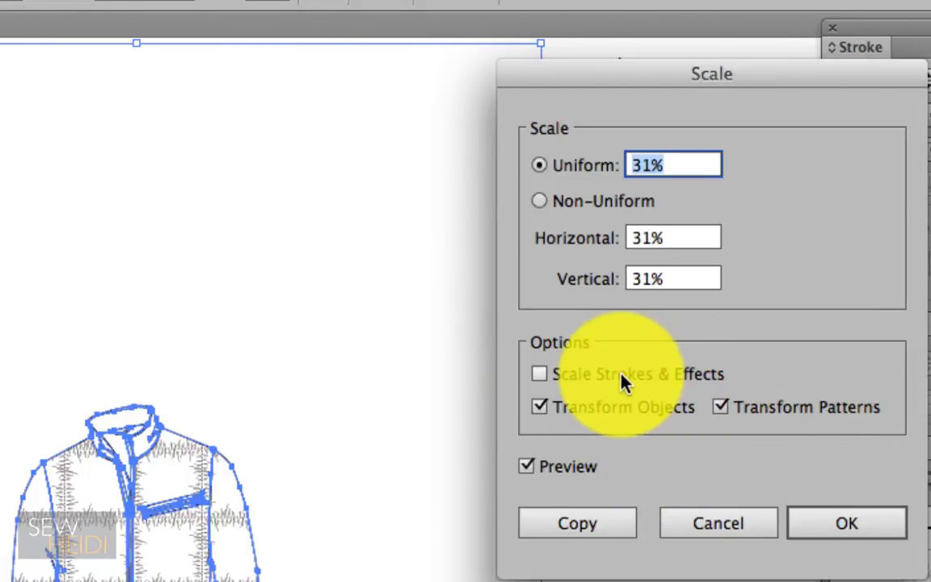
left_click(540, 408)
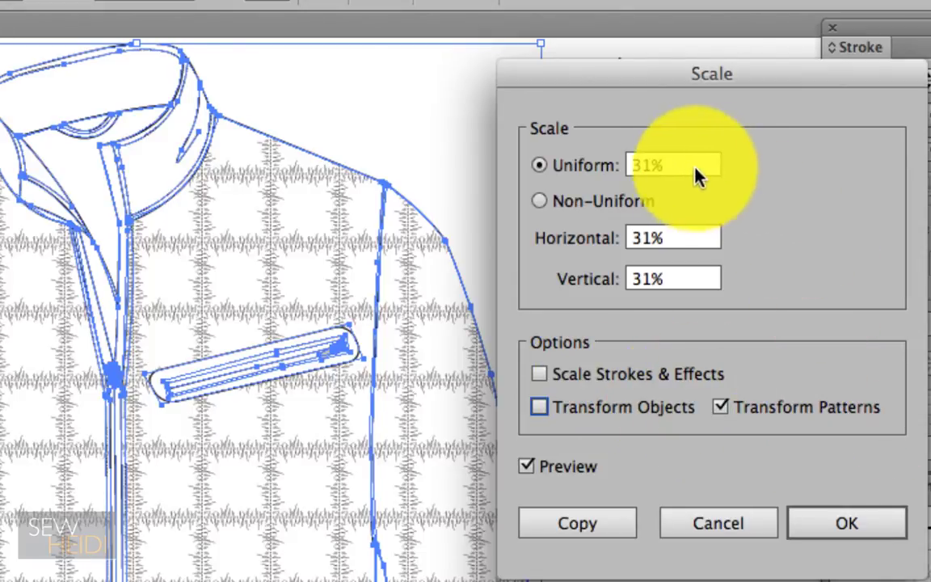
key("Down")
key("Down")
key("Down")
key("Down")
key("Down")
key("Down")
key("Down")
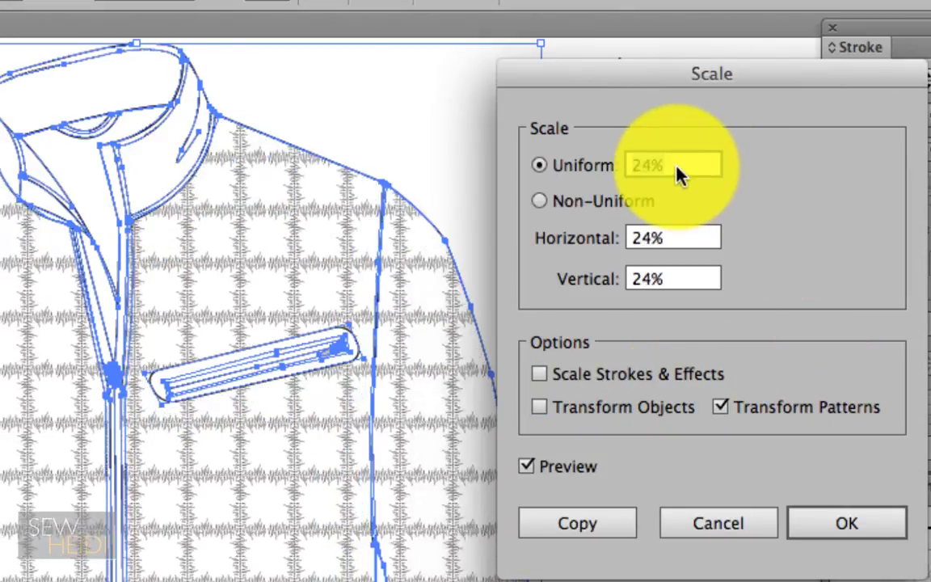
key("Up")
key("Up")
key("Up")
key("Up")
key("Up")
key("Up")
key("Up")
key("Up")
key("Up")
key("Up")
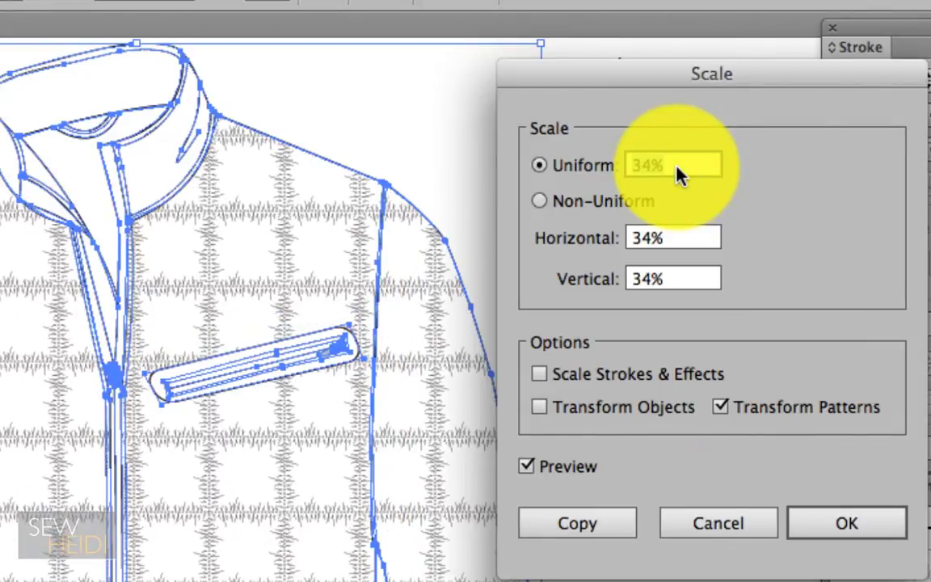
key("Up")
key("Up")
key("Up")
key("Up")
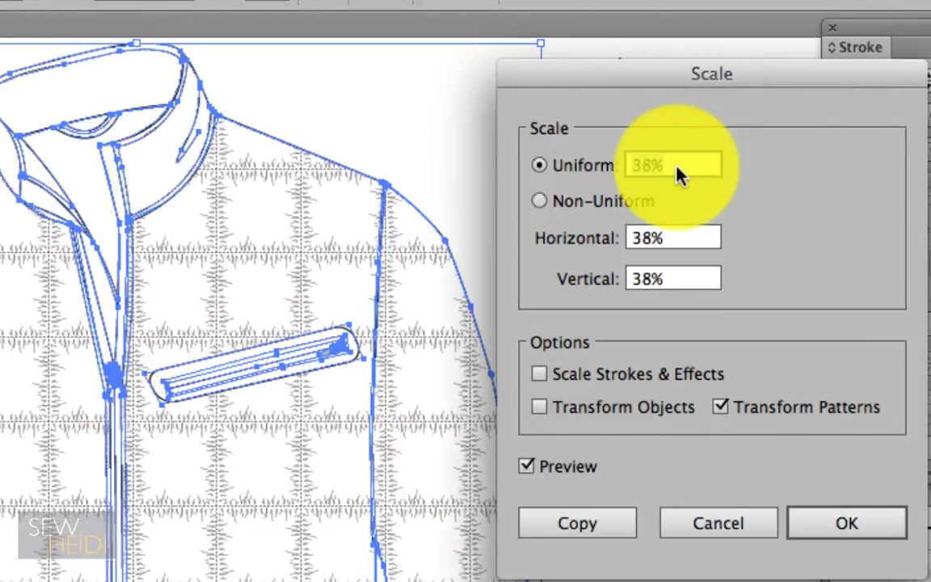
key("Down")
key("Down")
key("Down")
key("Down")
key("Down")
key("Down")
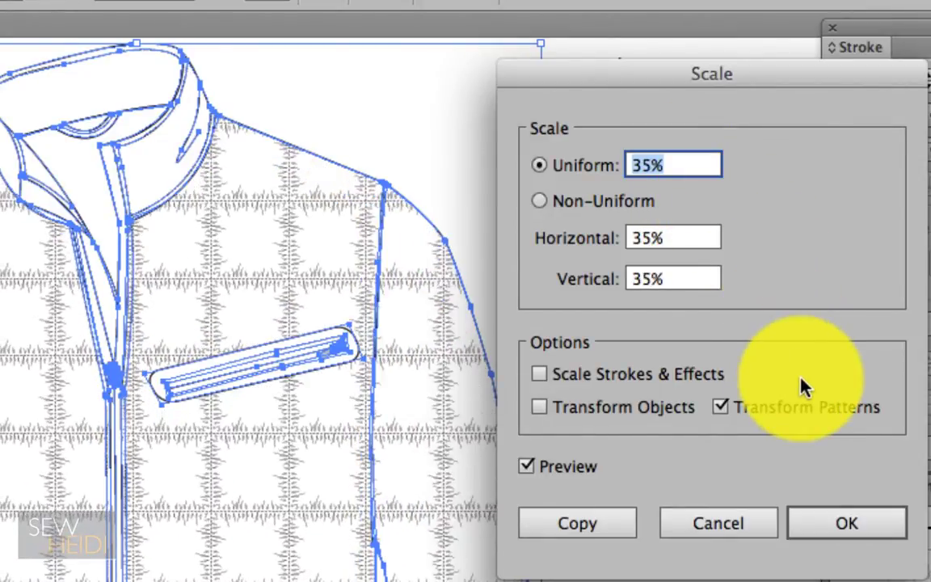
left_click(861, 524)
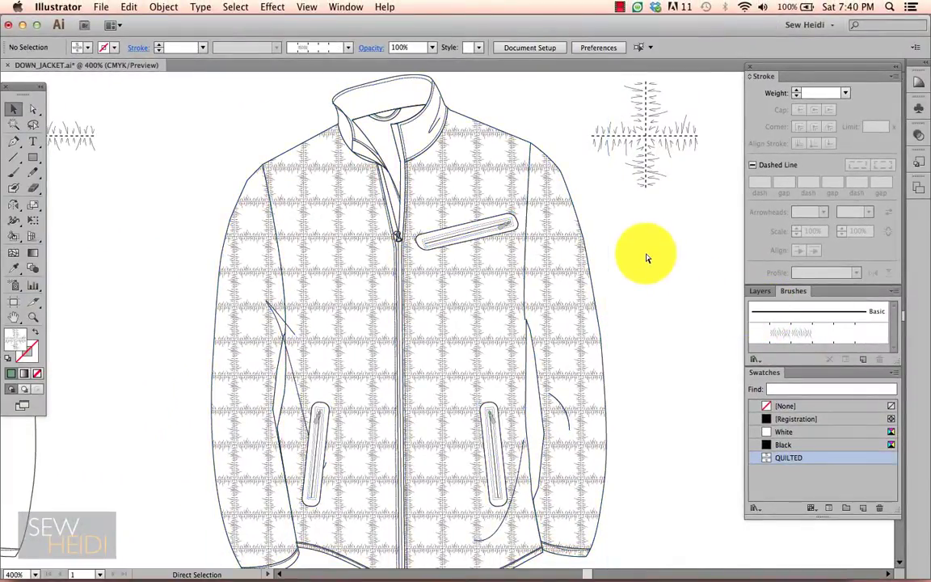
- Rotate the right sleeve's QUILTED pattern 45° with only Transform Patterns checked
key("super+minus")
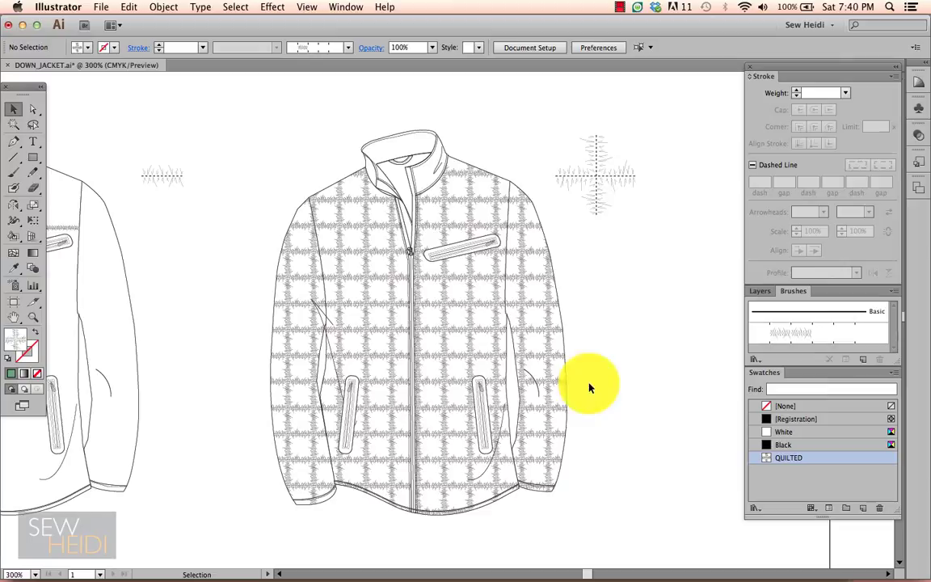
key("a")
left_click(530, 278)
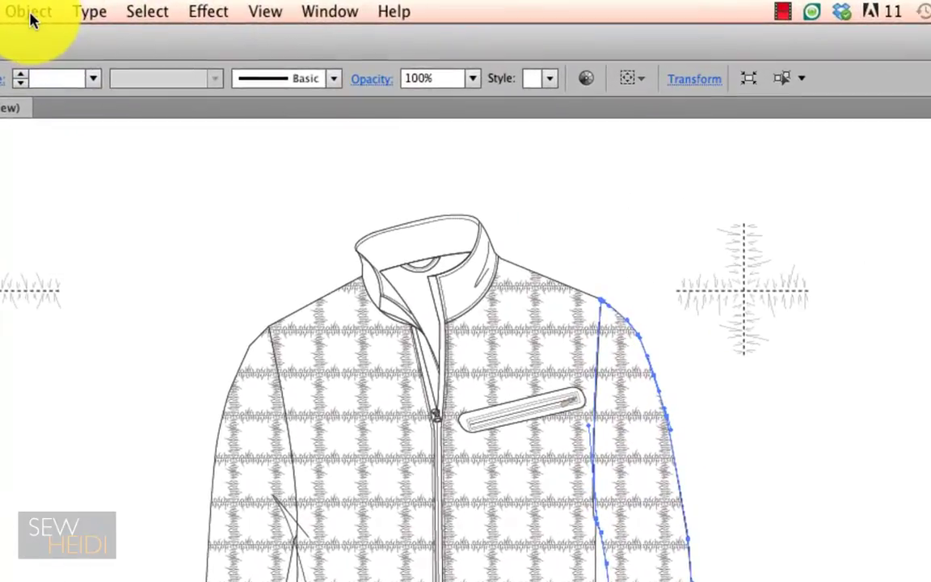
left_click(31, 15)
mouse_move(32, 34)
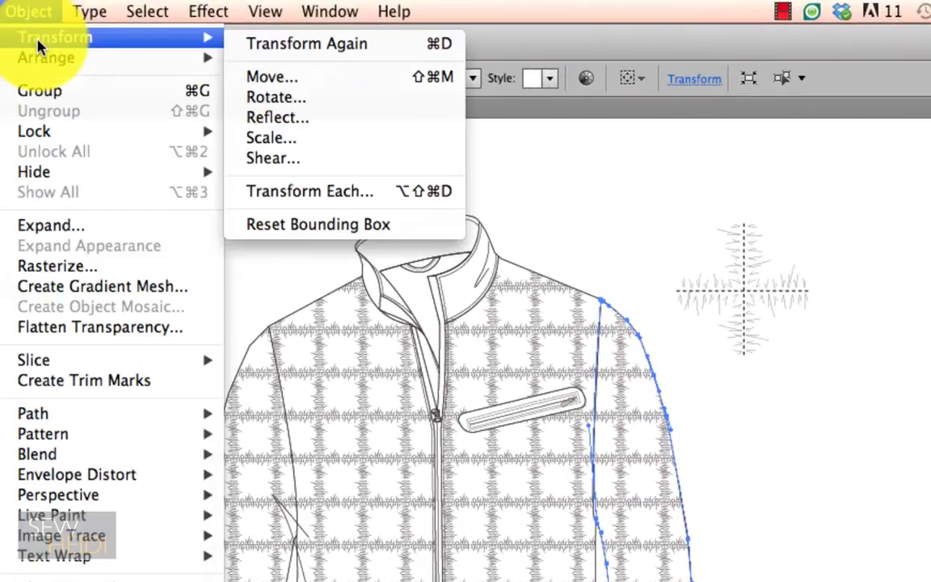
left_click(275, 96)
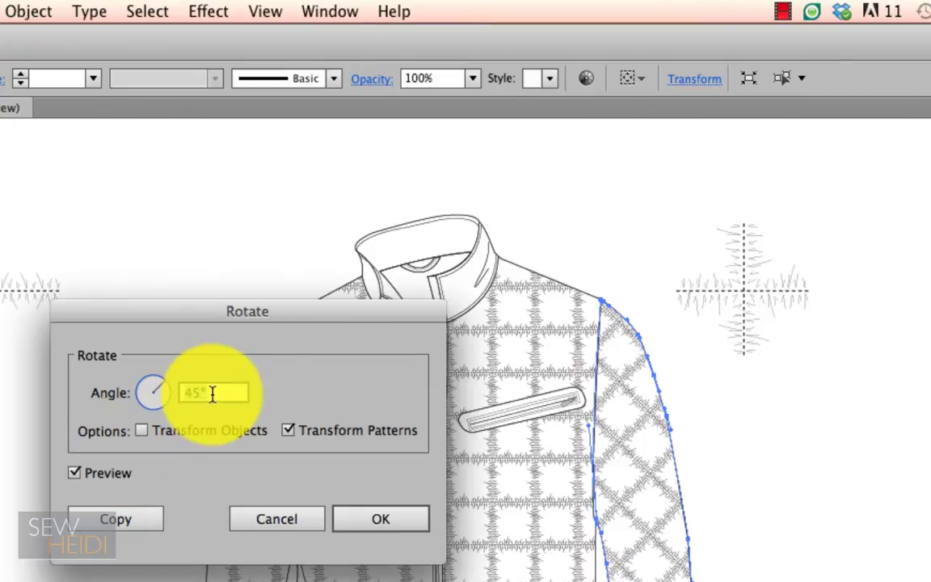
key("Up")
key("Up")
key("Up")
key("Up")
key("Up")
key("Up")
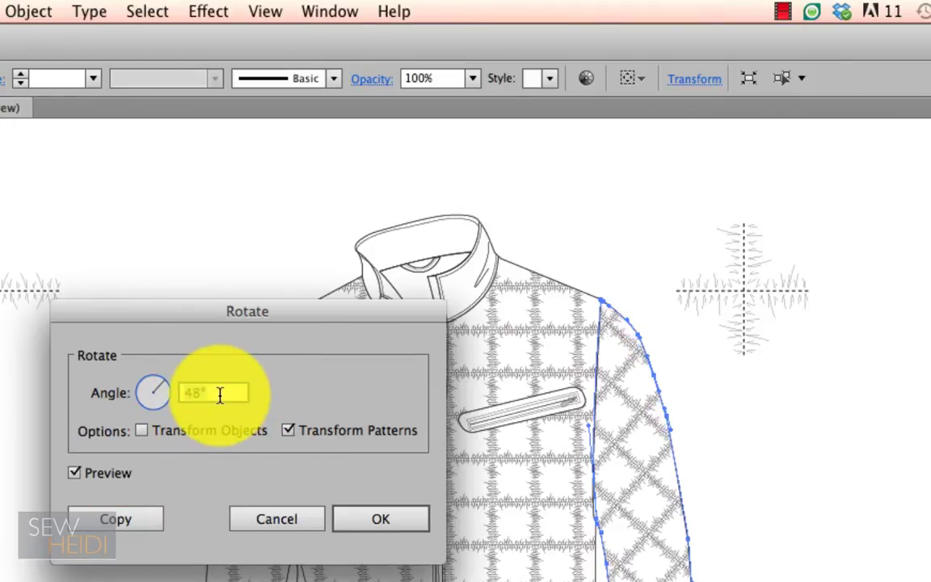
type("45")
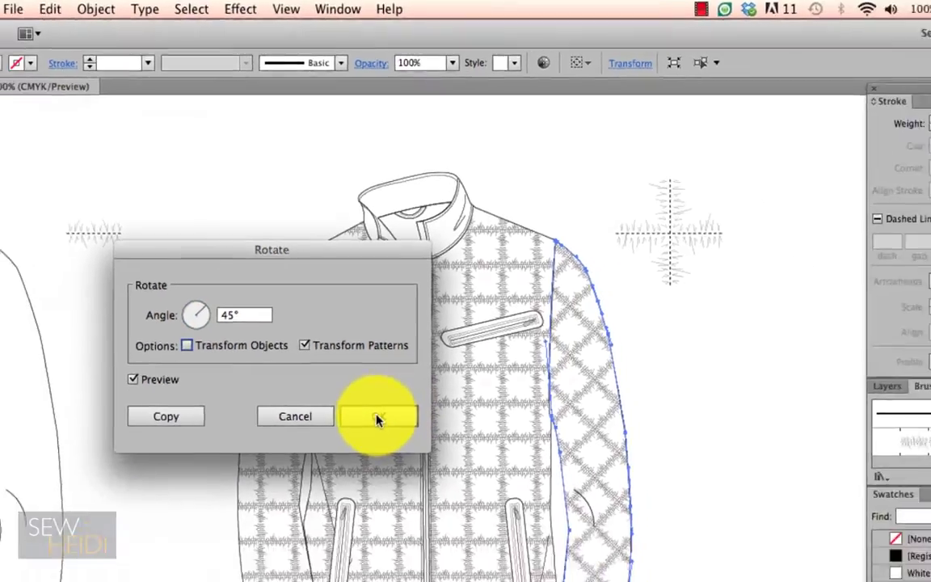
left_click(403, 514)
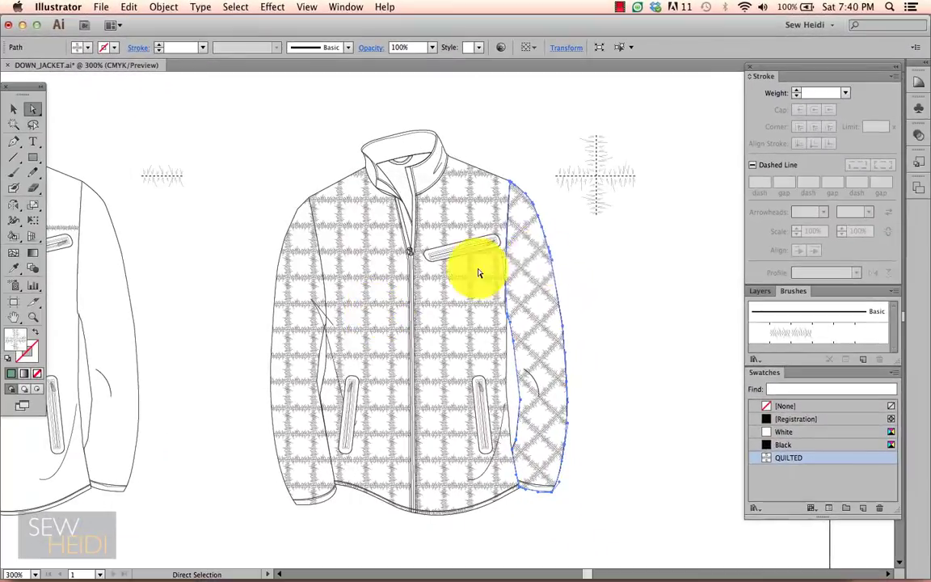
left_click(601, 265)
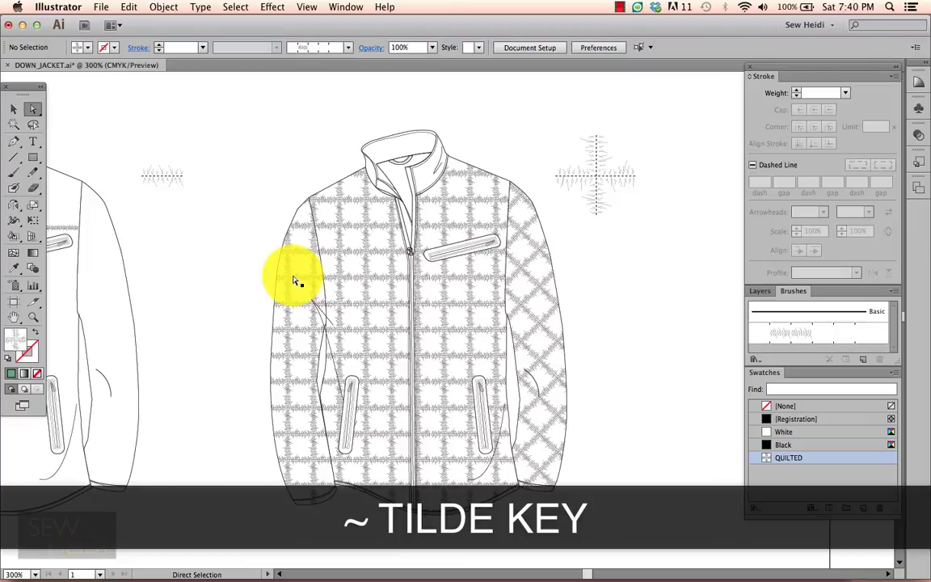
- Rotate only the left sleeve's pattern diagonally with the Rotate tool, undoing and redoing once
left_click(294, 280)
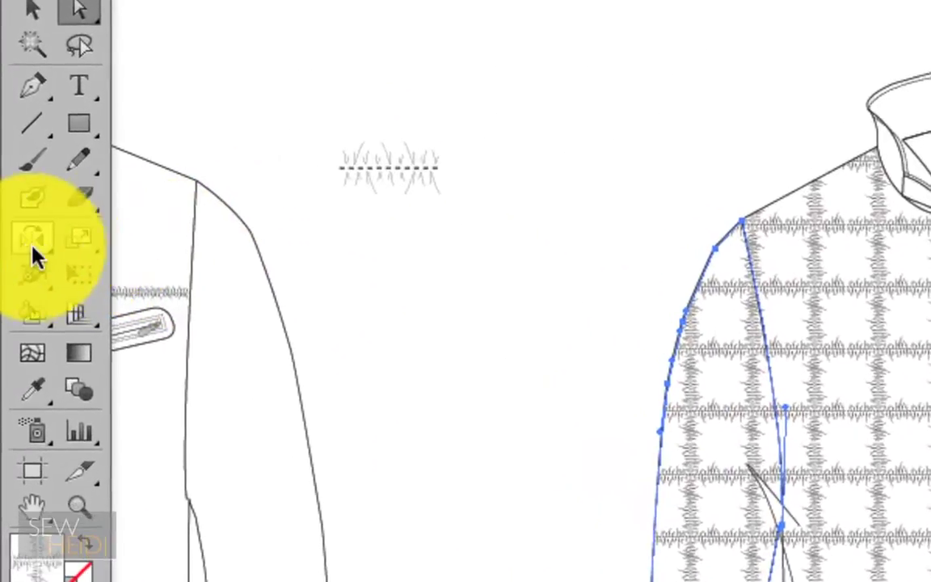
left_click(12, 206)
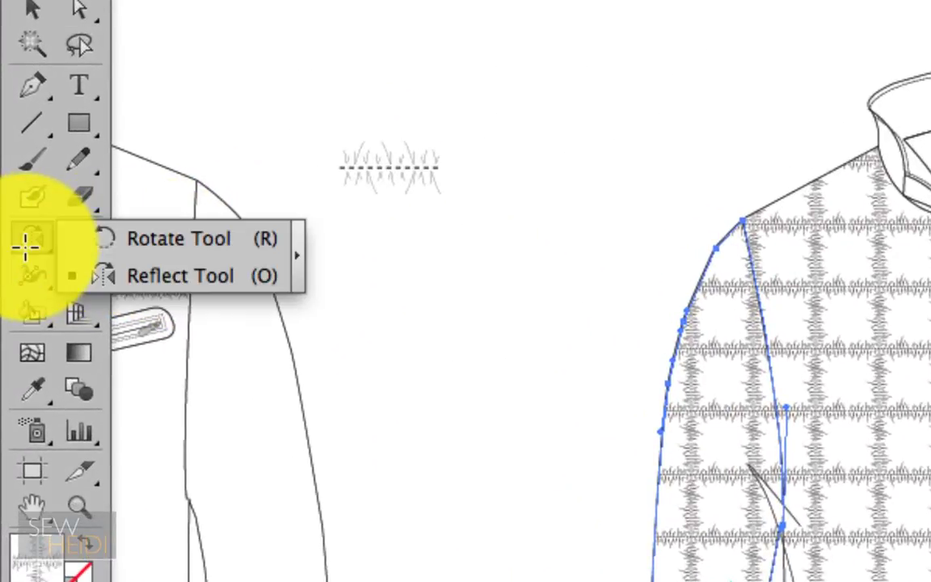
left_click_drag(26, 244, 252, 241)
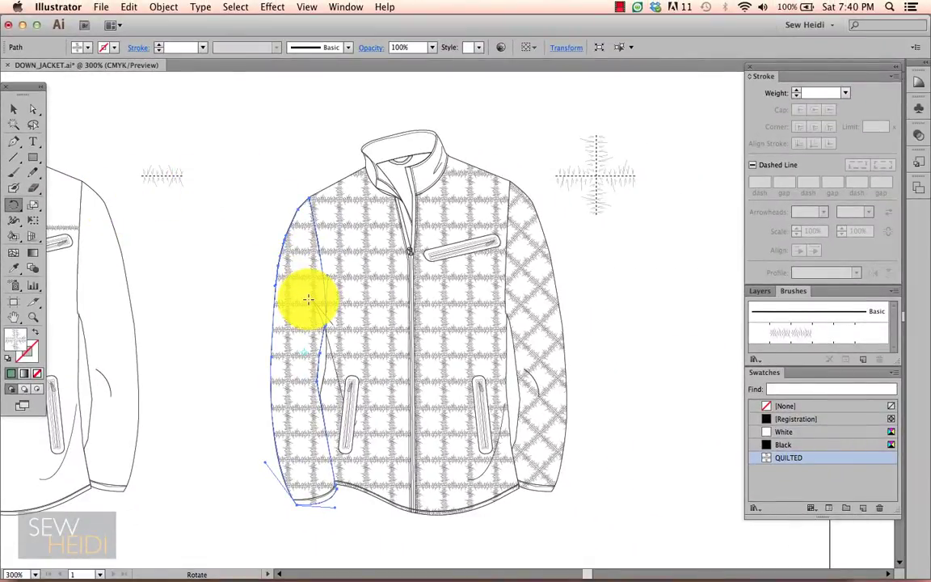
left_click_drag(308, 299, 301, 271)
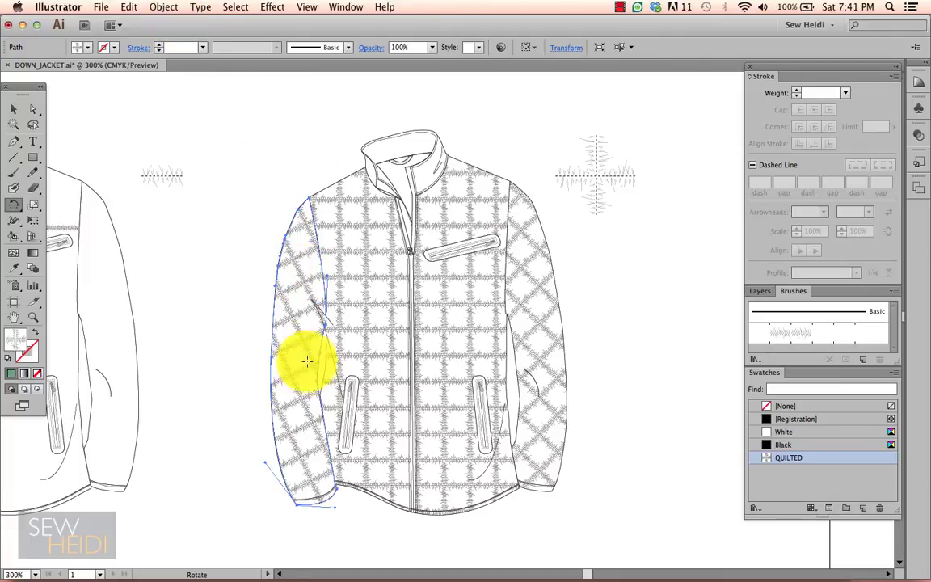
key("super+z")
key("super+z")
key("super+z")
key("super+z")
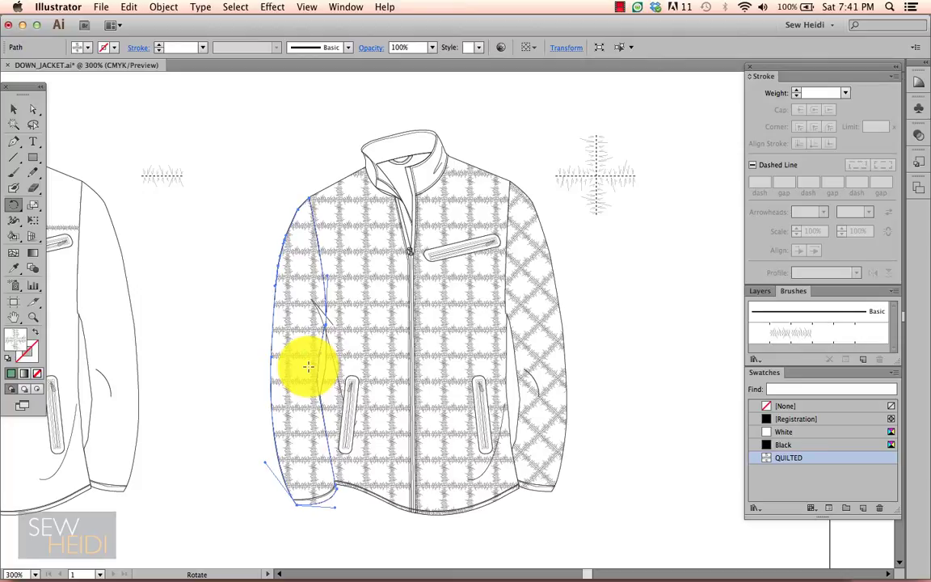
left_click_drag(303, 263, 239, 290)
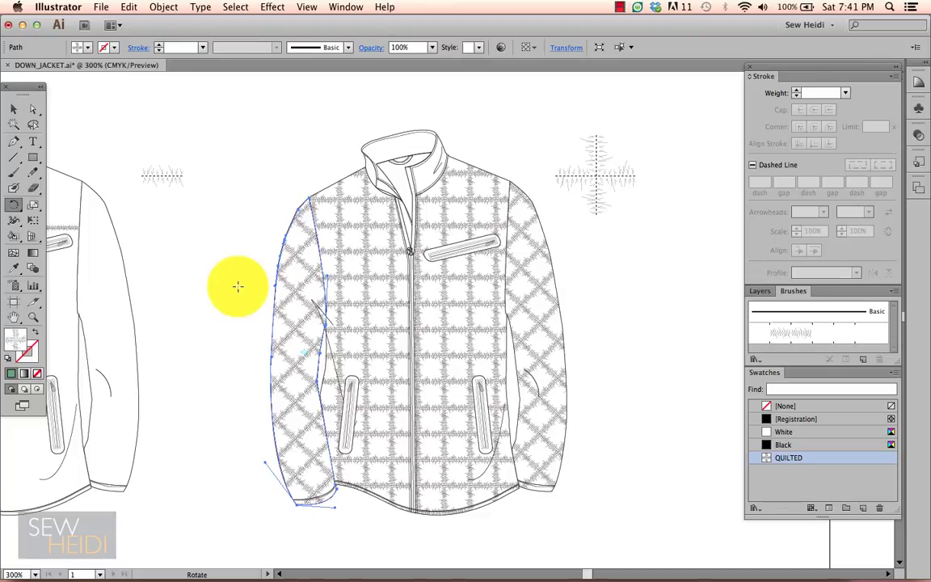
key("v")
left_click(596, 273)
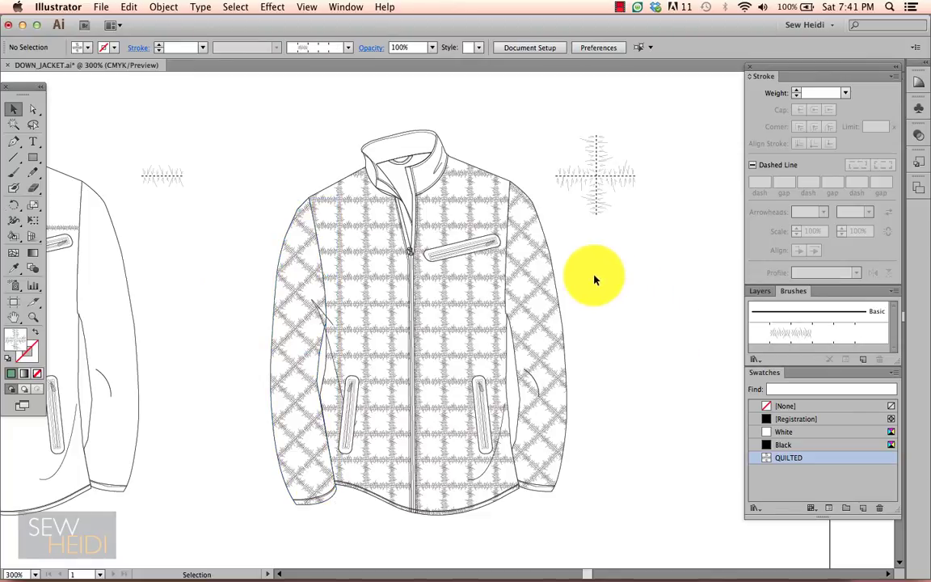
scroll(593, 278, "left", 3)
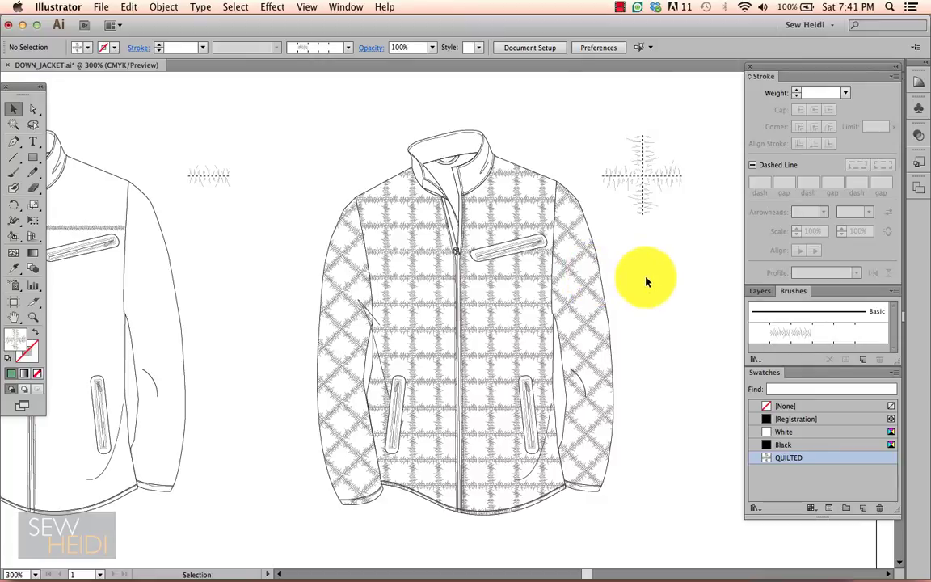